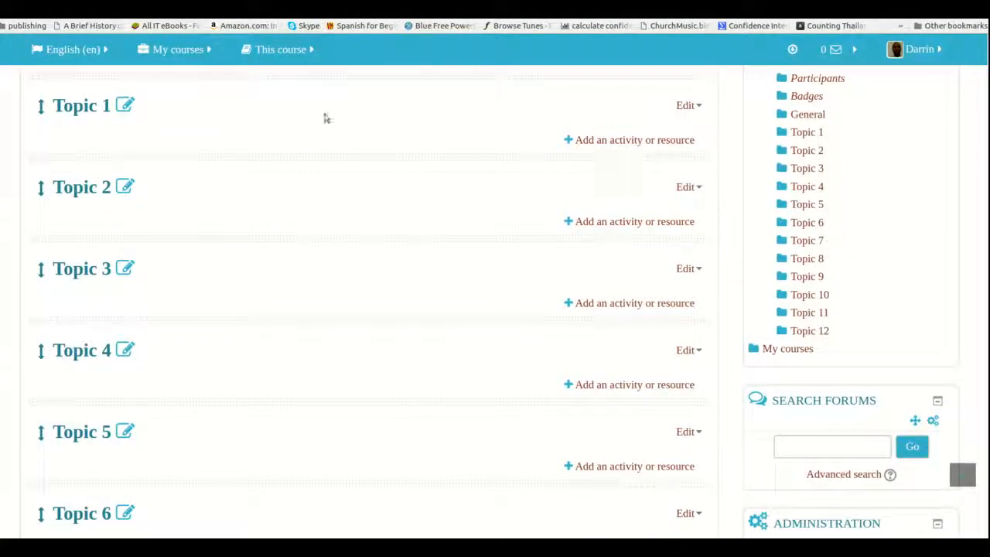
Start adding a new Quiz activity to Topic 1 of the ENGL5000 course
scroll(301, 167, "up", 3)
scroll(301, 168, "up", 3)
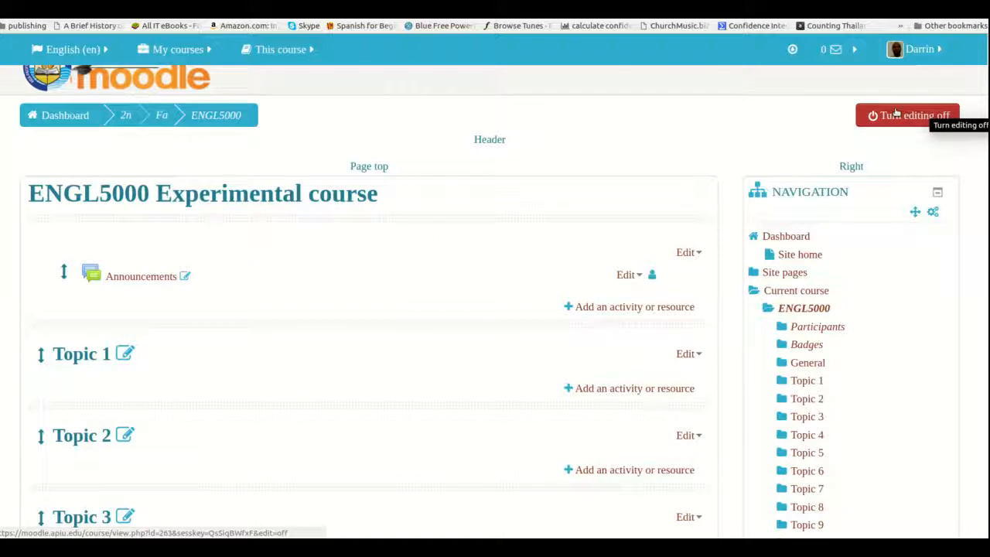
scroll(896, 113, "down", 3)
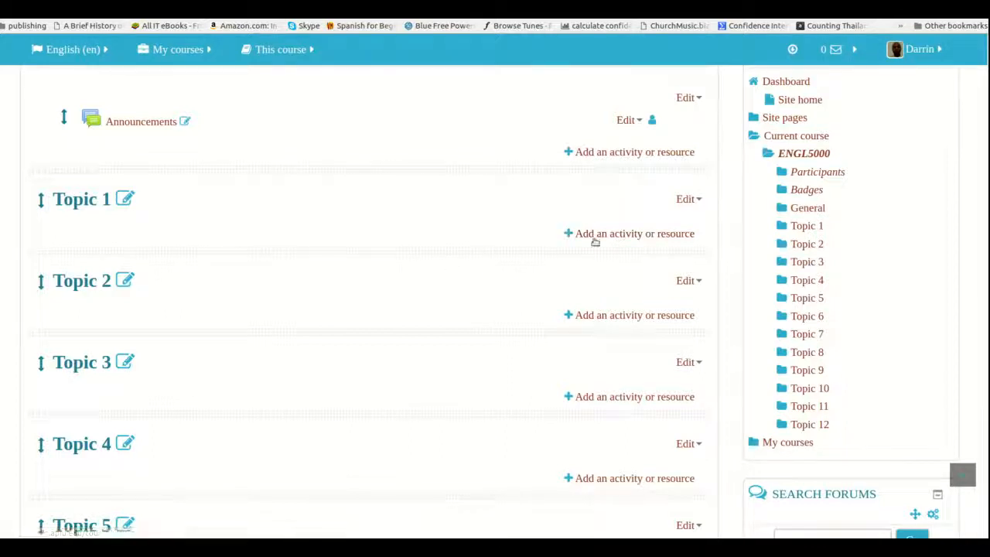
left_click(601, 234)
scroll(348, 327, "down", 3)
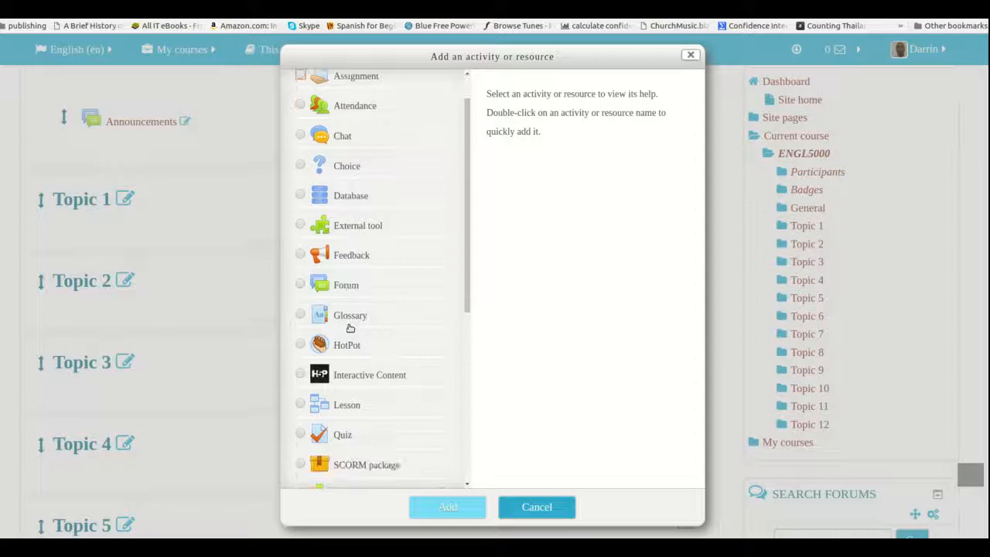
left_click(325, 354)
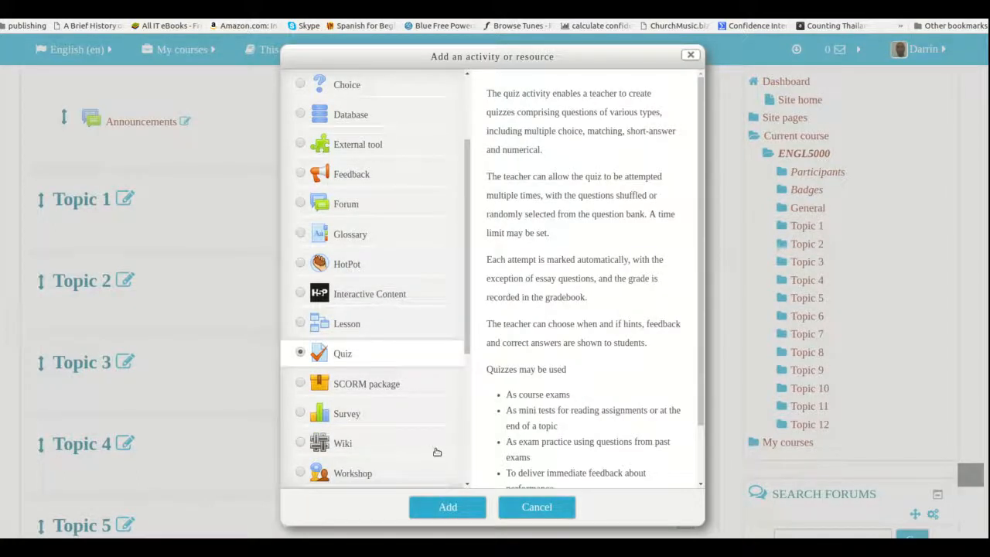
left_click(441, 508)
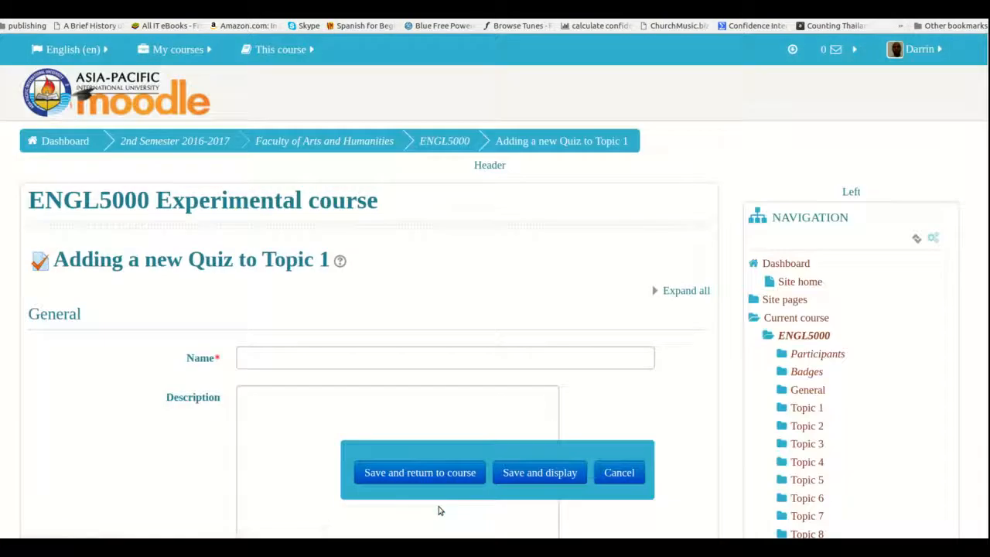
Name the new quiz "Practice"
left_click(312, 354)
type("Prac")
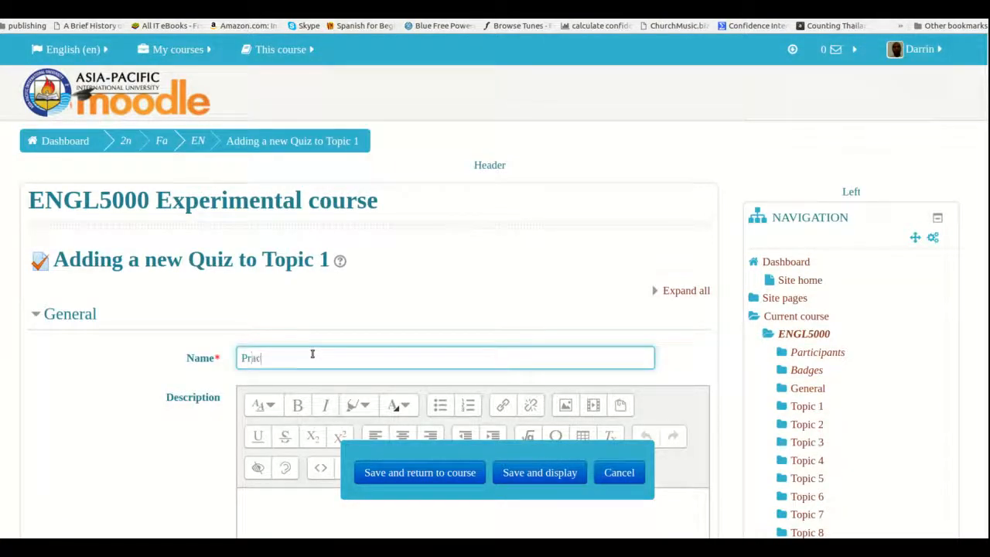
type("tice")
key("ctrl+plus")
key("ctrl+plus")
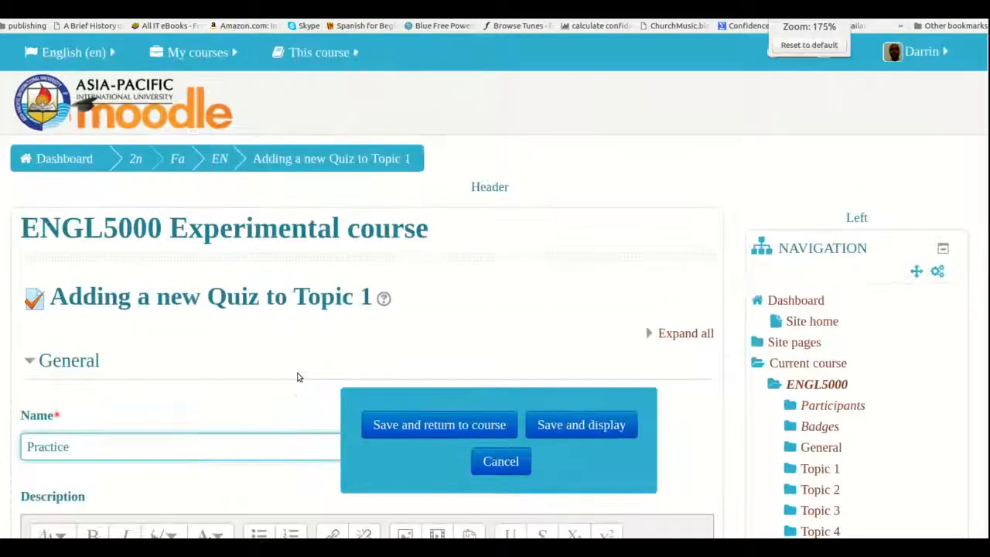
Look through the quiz's setting sections, from General and Timing to Restrict access and Tags
scroll(297, 377, "down", 4)
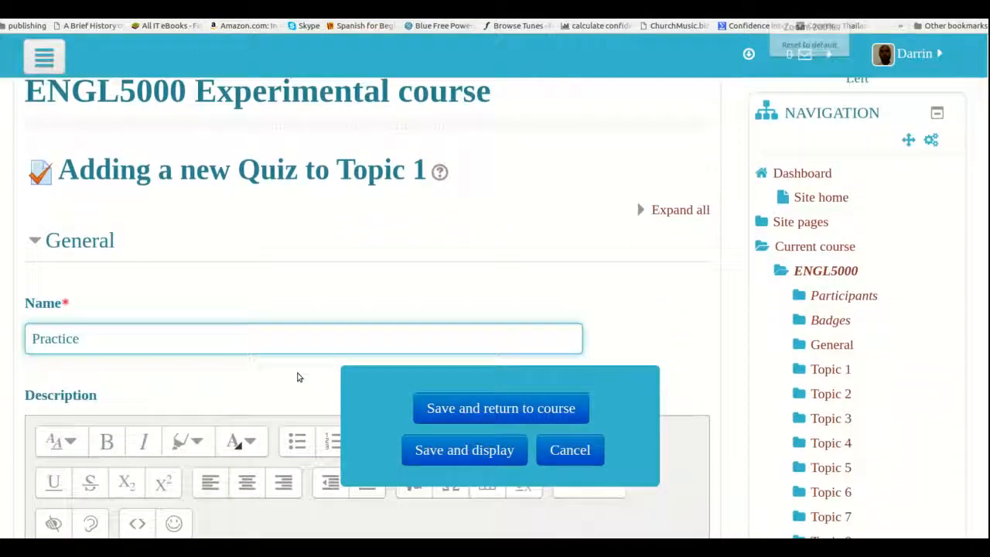
scroll(298, 377, "down", 10)
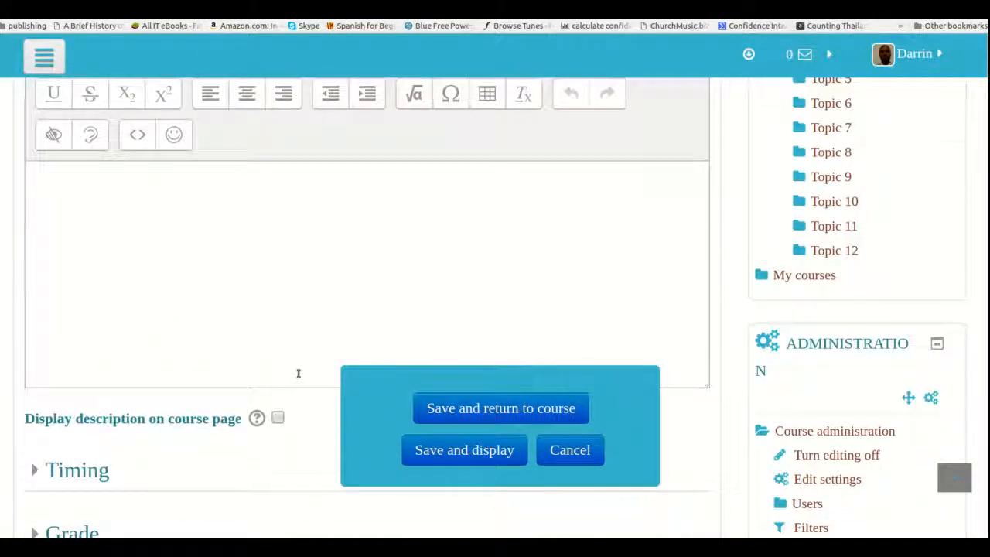
scroll(297, 375, "down", 7)
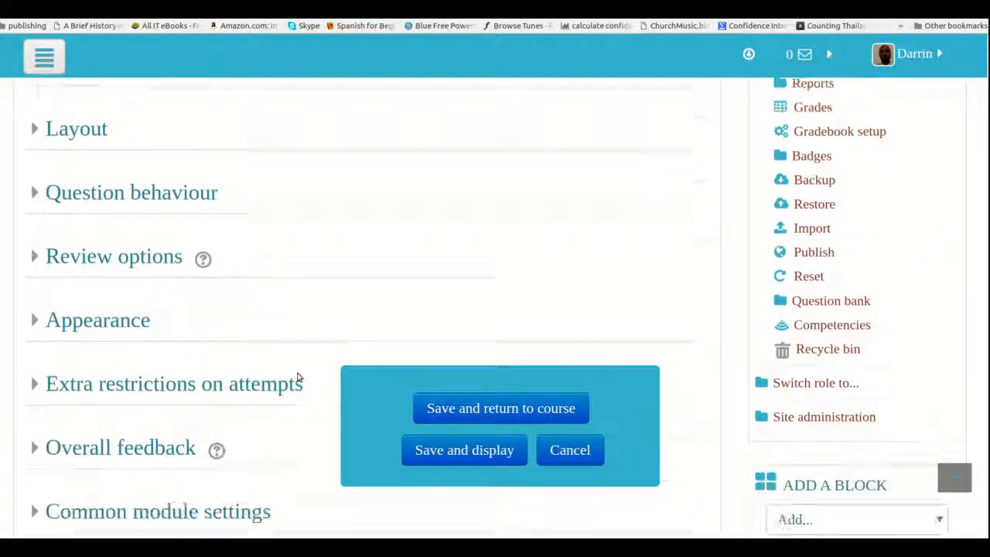
scroll(298, 375, "down", 3)
scroll(303, 325, "up", 3)
scroll(309, 268, "up", 5)
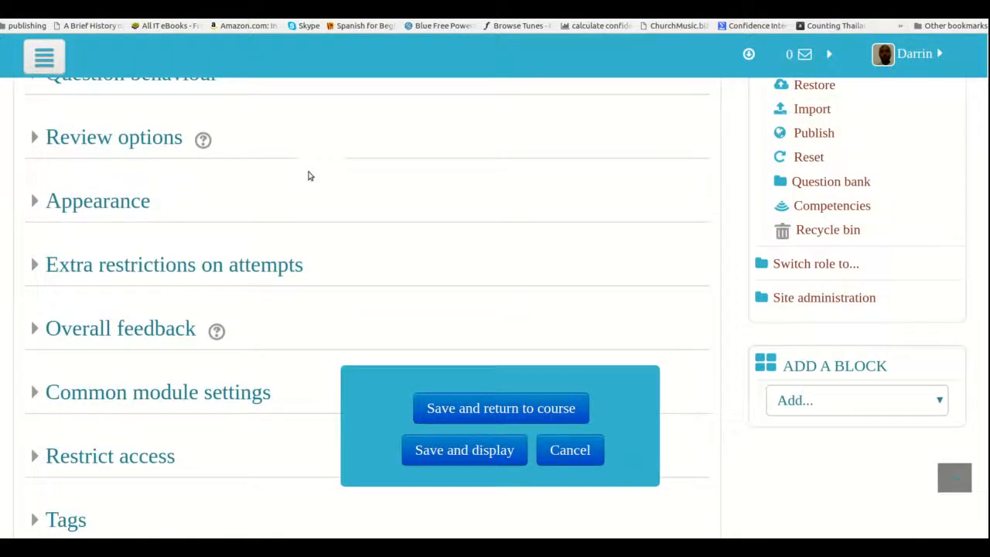
scroll(310, 175, "up", 1)
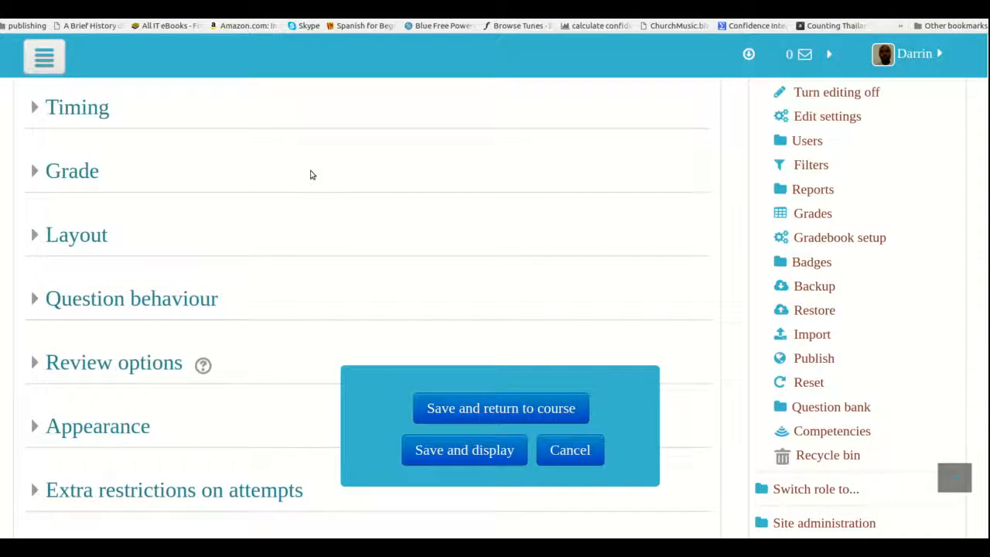
scroll(314, 132, "up", 2)
scroll(314, 130, "down", 2)
scroll(314, 129, "down", 3)
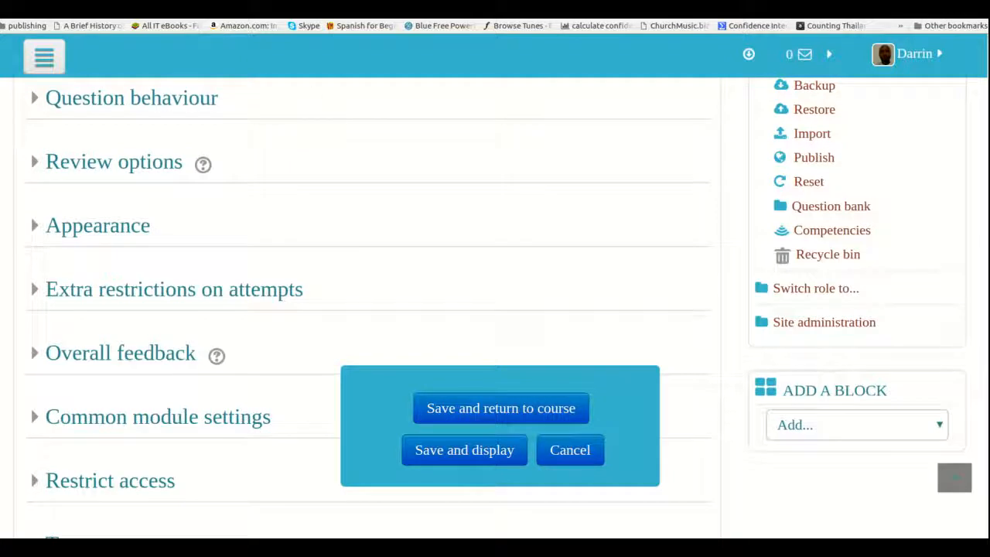
scroll(234, 257, "up", 1)
scroll(236, 257, "up", 10)
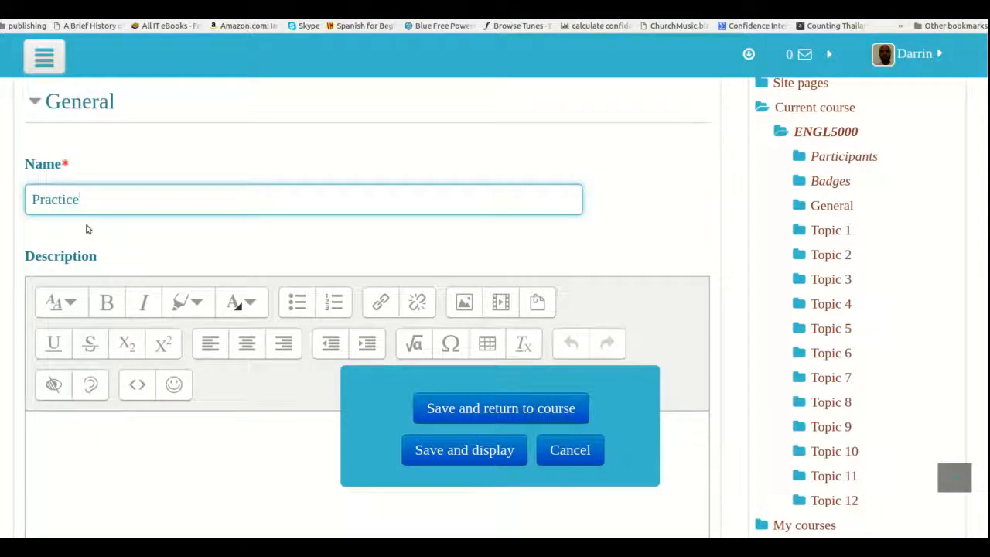
scroll(86, 227, "down", 2)
scroll(86, 227, "down", 2)
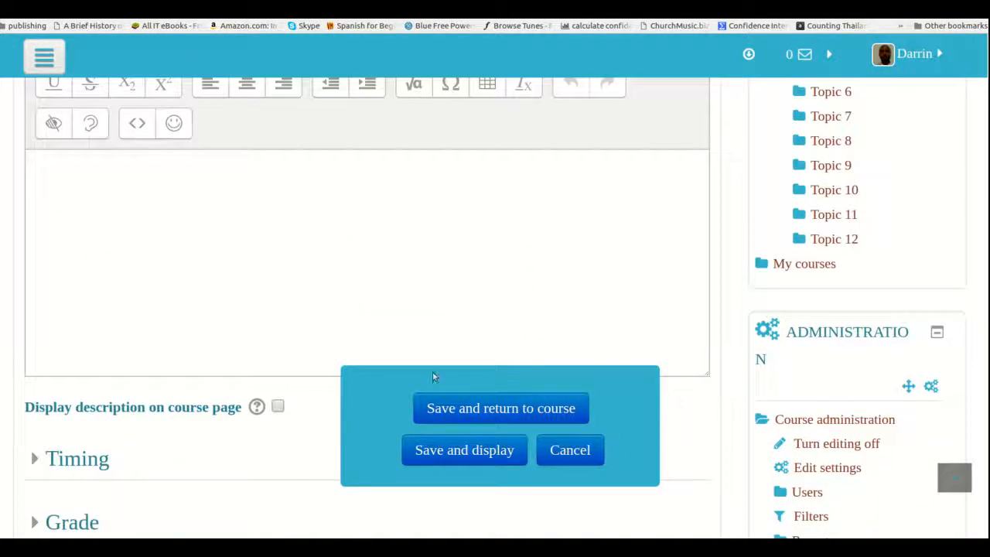
Save and display the Practice quiz, and open its question editing page
left_click(450, 459)
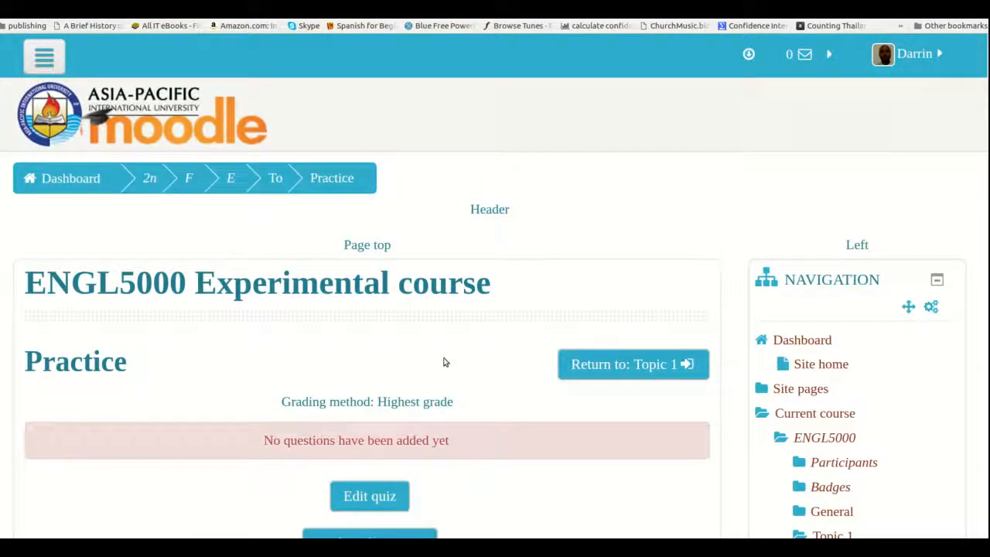
key("ctrl+minus")
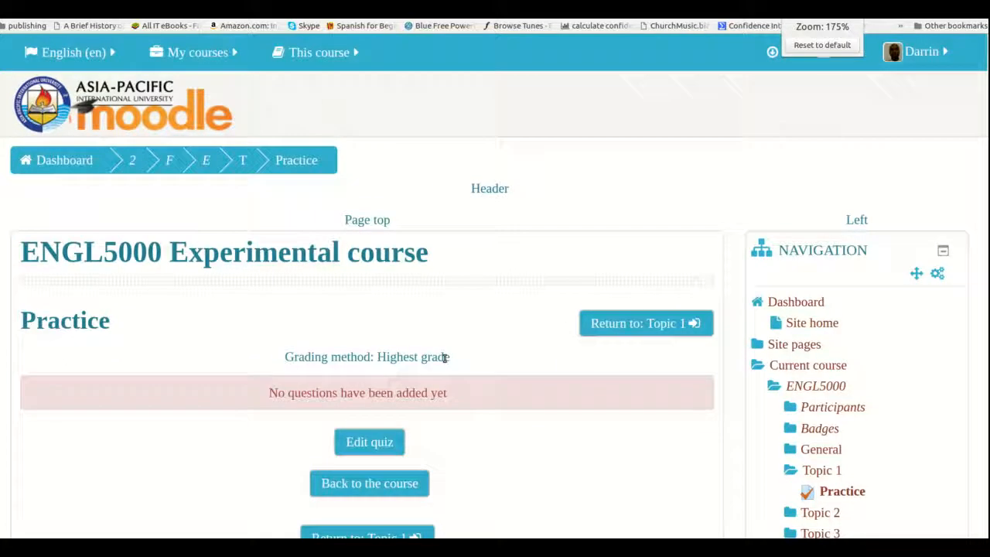
scroll(405, 398, "down", 2)
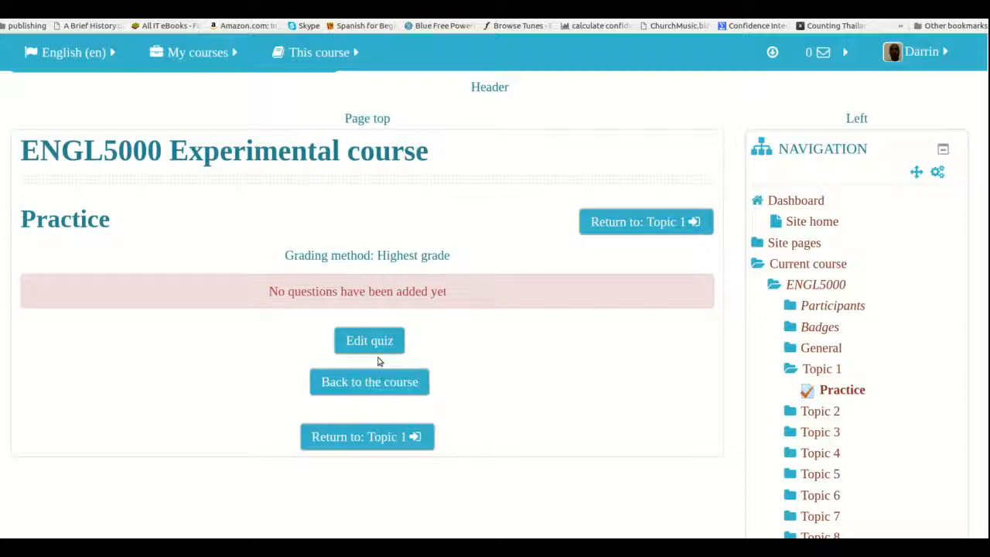
left_click(361, 341)
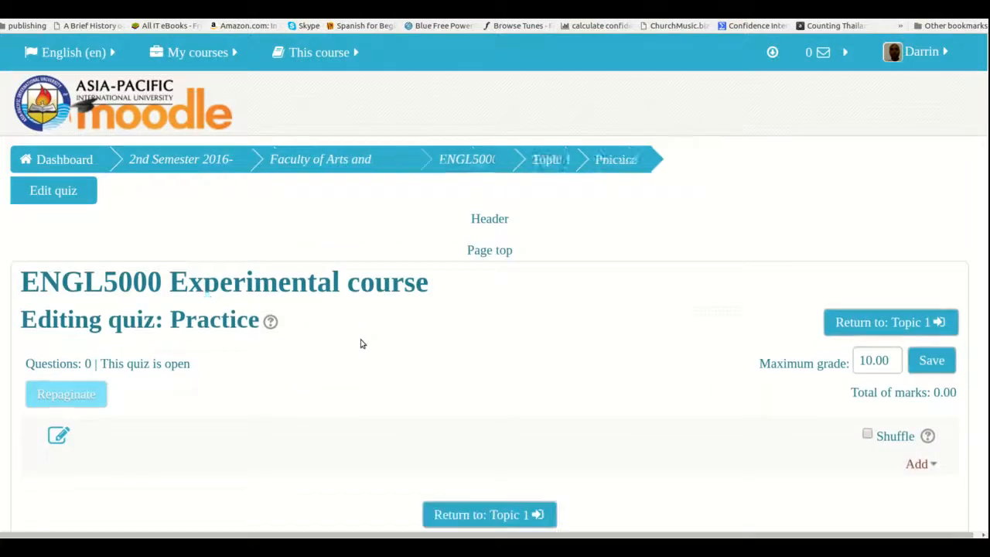
Add 3 random questions from the existing category "Practice test 1" to the quiz
scroll(520, 355, "down", 1)
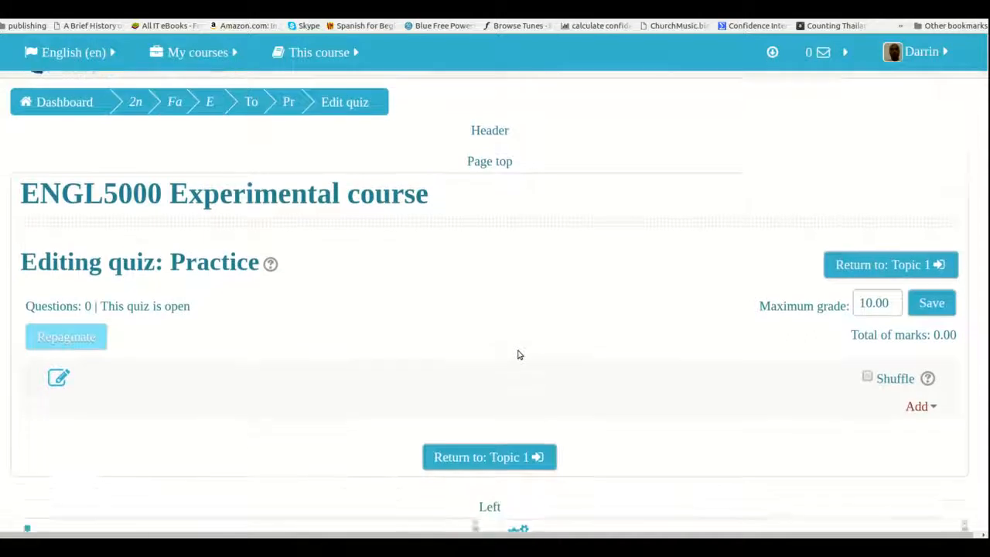
scroll(519, 354, "down", 2)
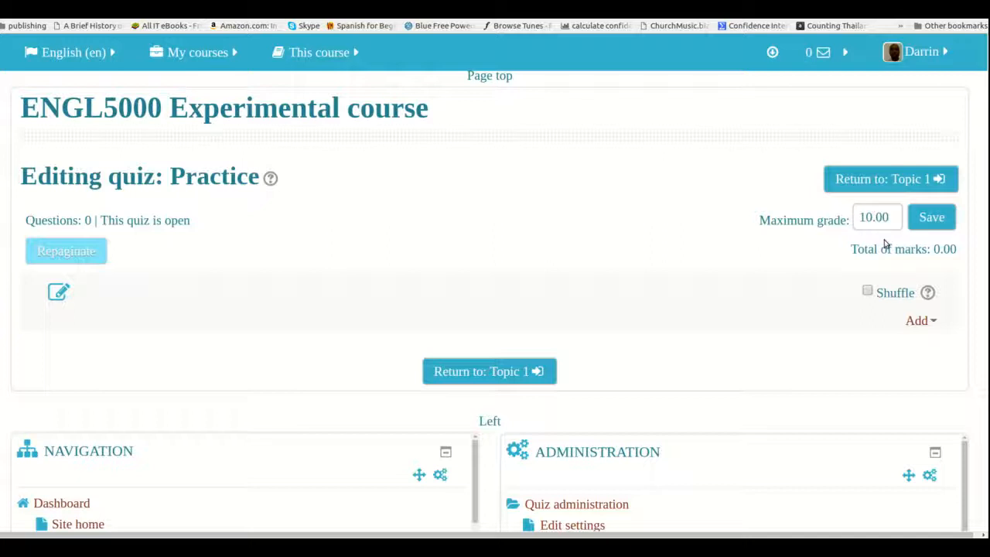
left_click(920, 328)
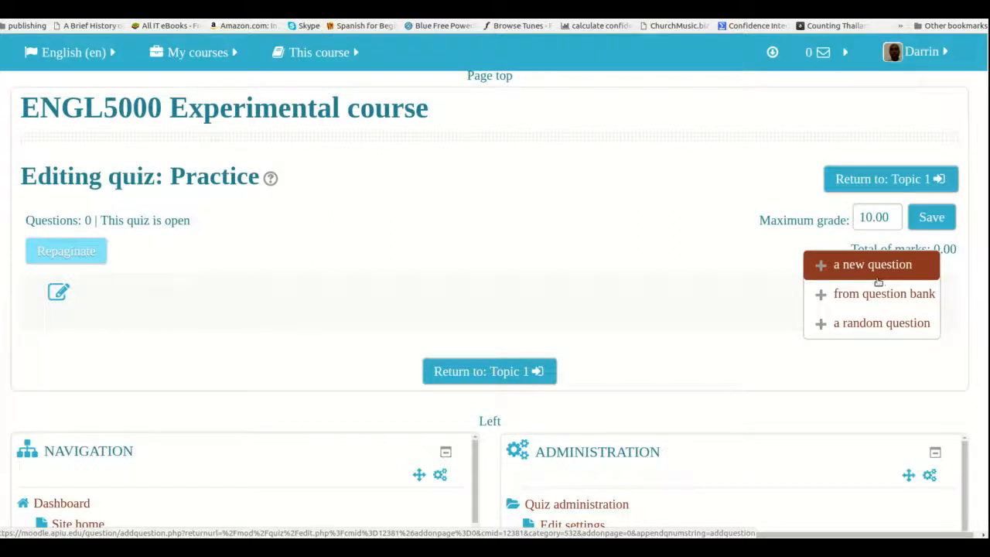
left_click(872, 323)
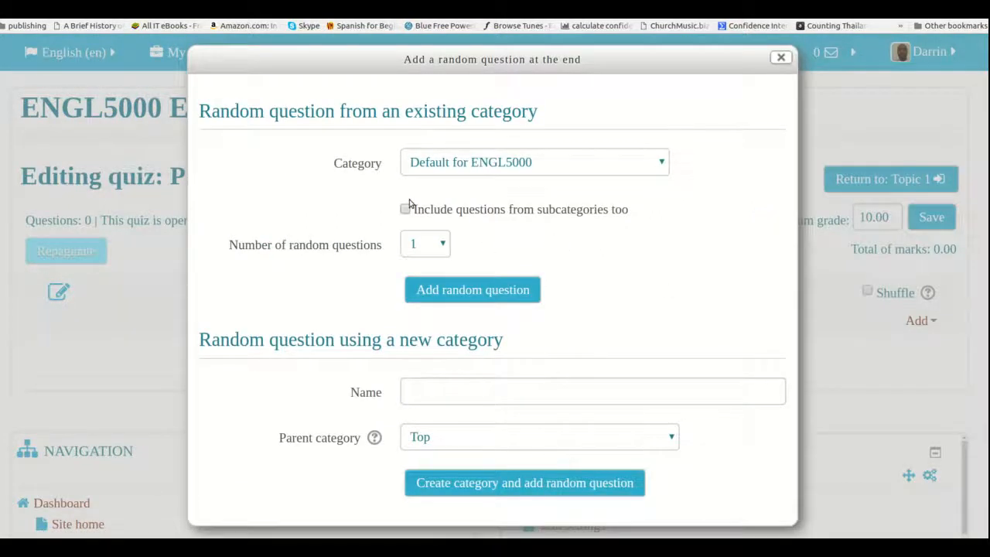
left_click(437, 164)
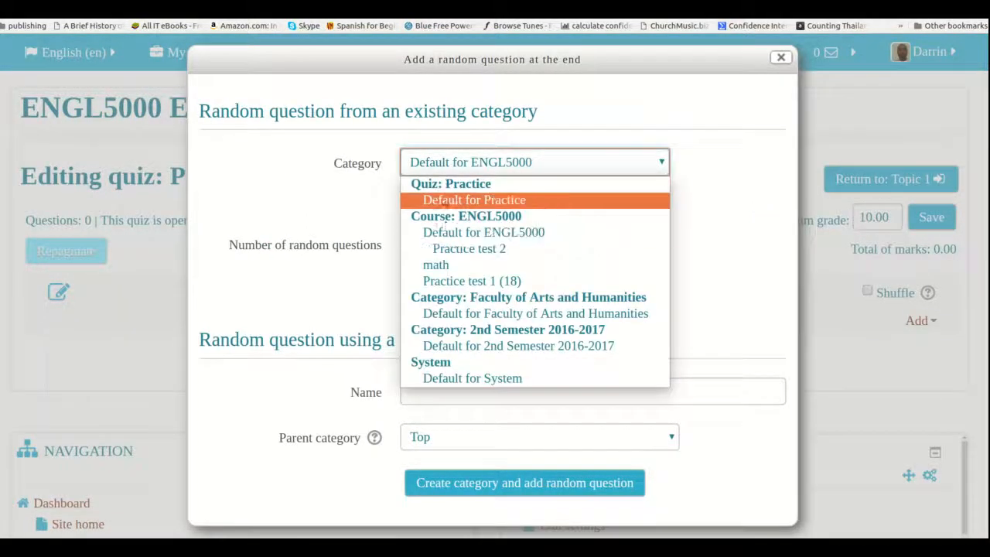
left_click(458, 281)
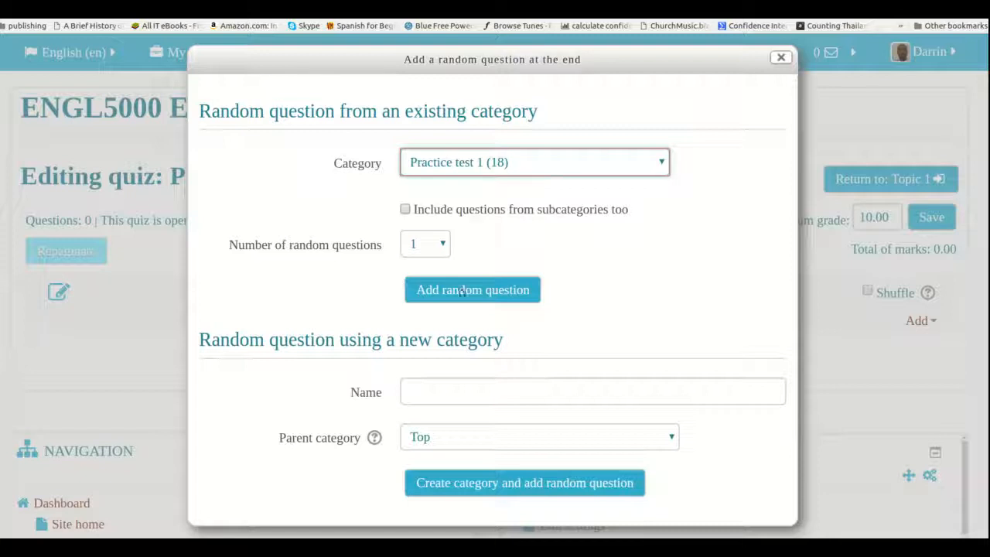
left_click(437, 249)
left_click(434, 248)
left_click(435, 249)
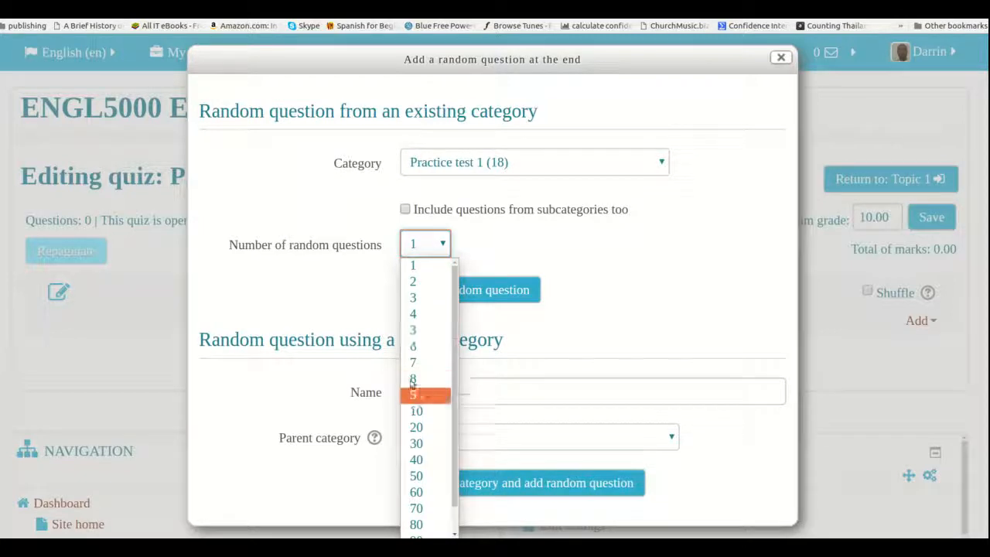
left_click(416, 299)
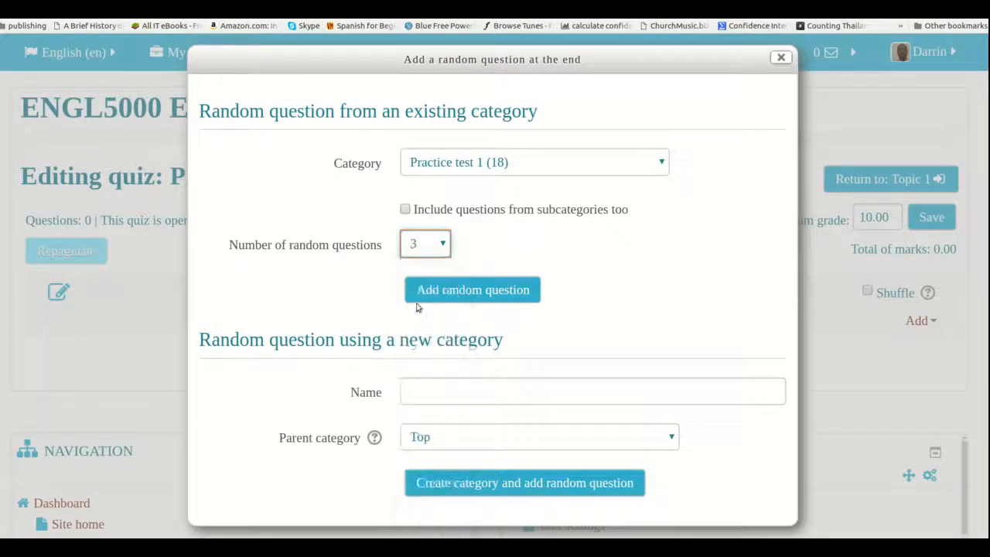
left_click(462, 291)
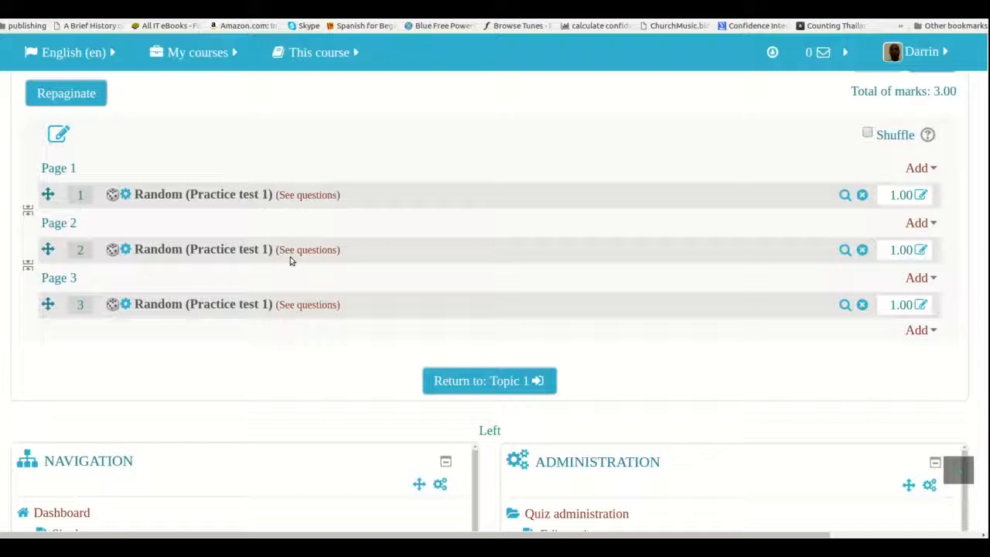
Remove all three random questions from the Practice quiz, confirming each removal
scroll(290, 260, "up", 2)
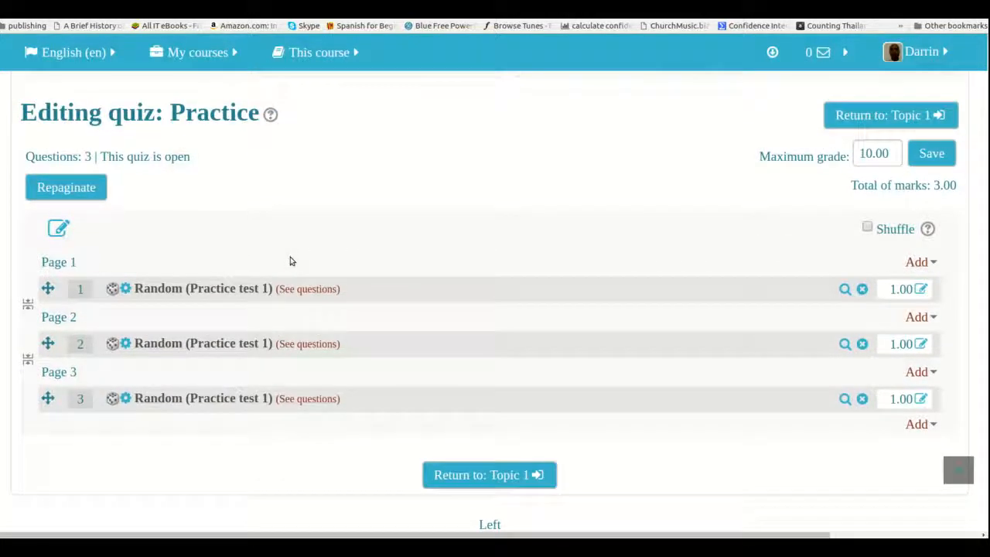
left_click(933, 261)
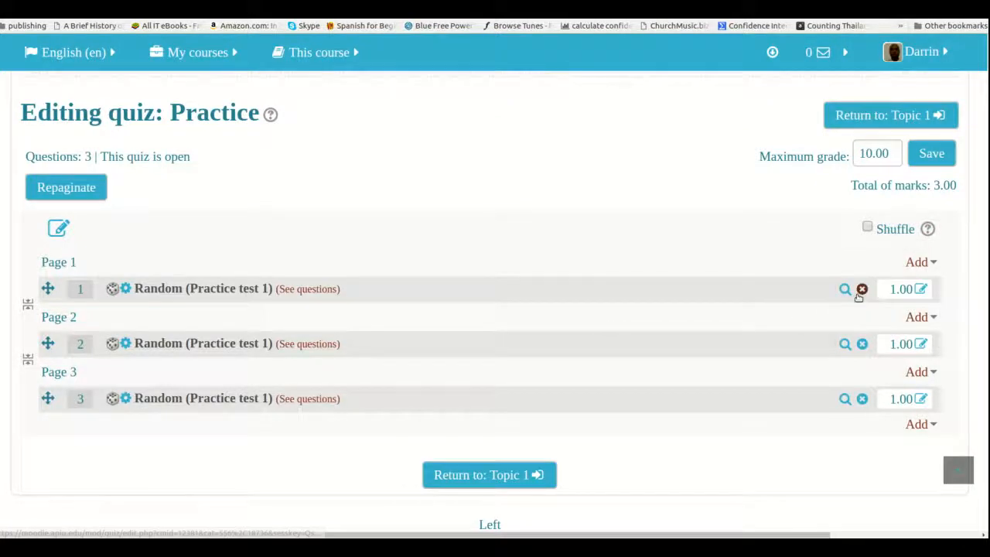
left_click(861, 291)
left_click(472, 371)
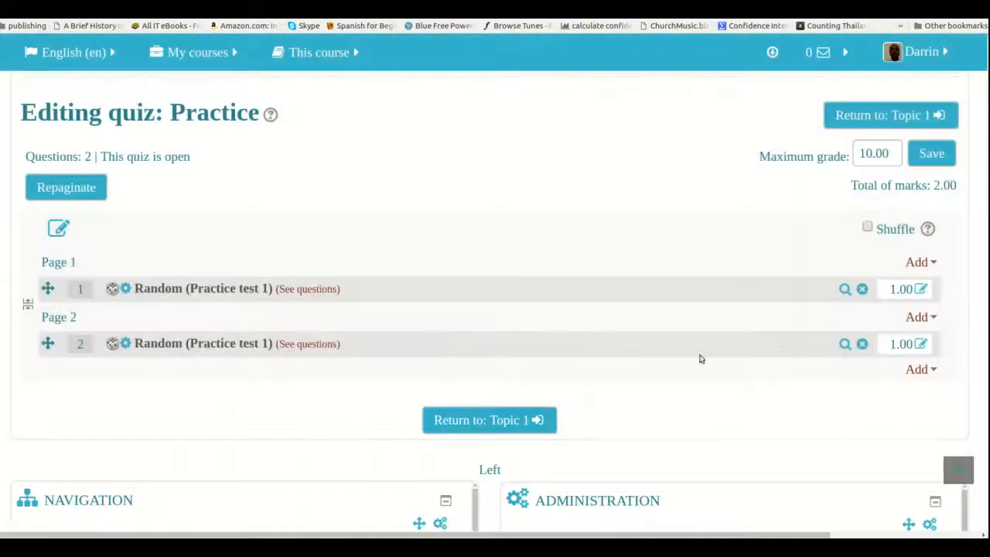
left_click(862, 288)
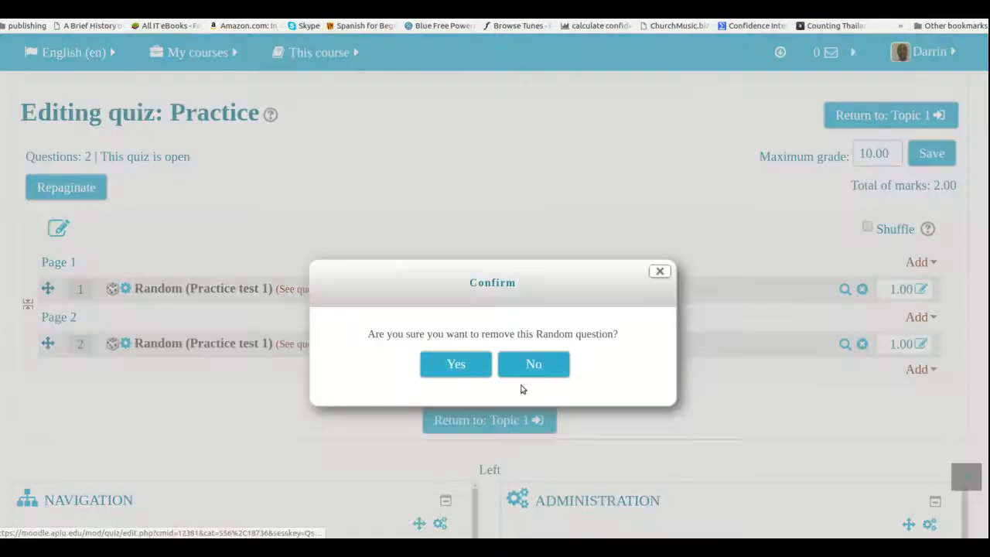
left_click(445, 370)
left_click(861, 289)
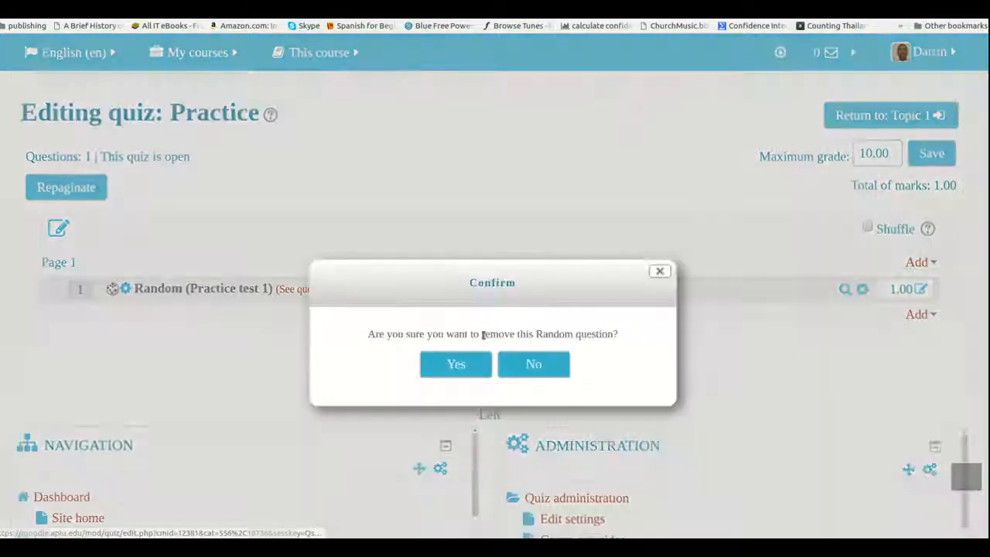
left_click(466, 367)
Review the options for adding a random question, including the parent categories for a new category, and close them without adding anything
left_click(917, 256)
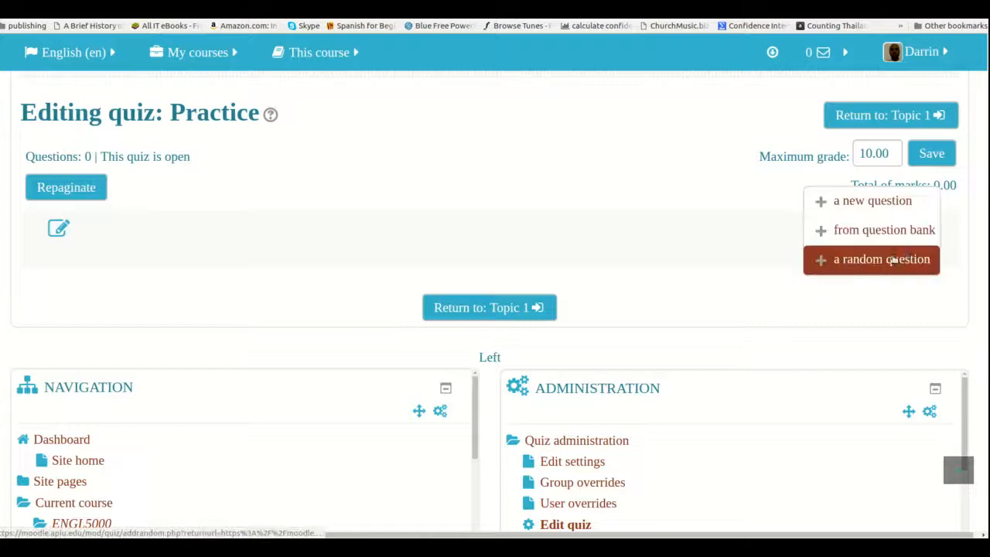
left_click(886, 261)
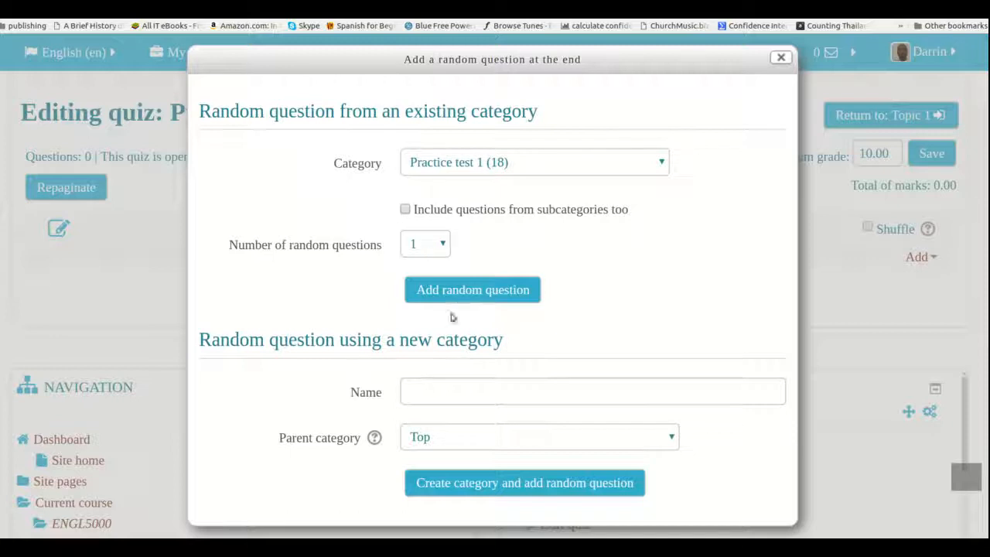
left_click(460, 438)
left_click(459, 439)
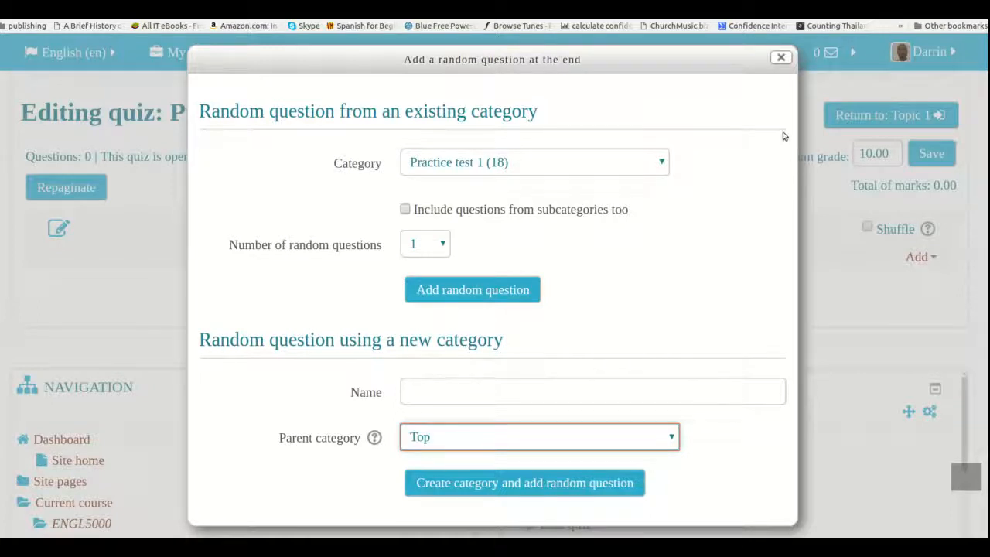
left_click(781, 59)
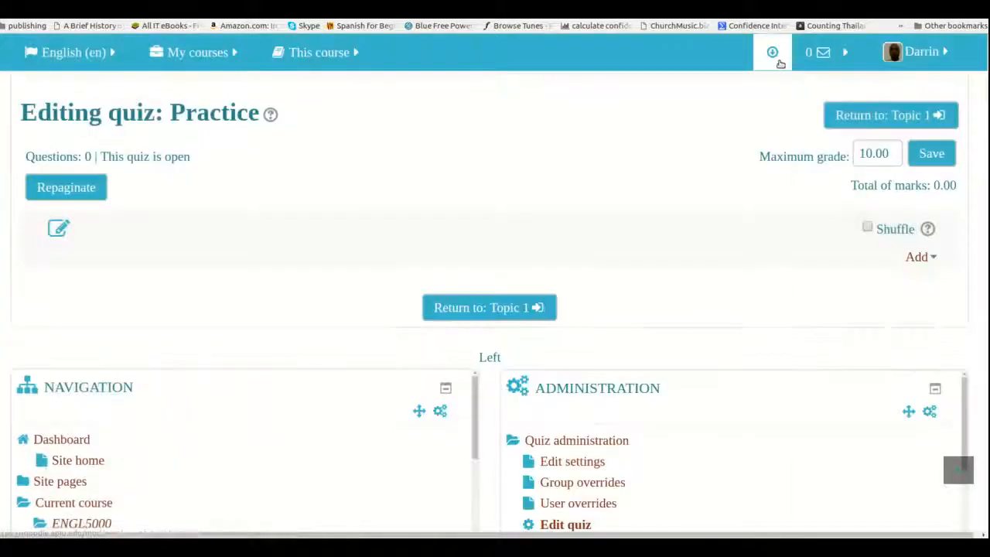
Add all questions of the "Practice test 1" category from the question bank to the Practice quiz
left_click(919, 257)
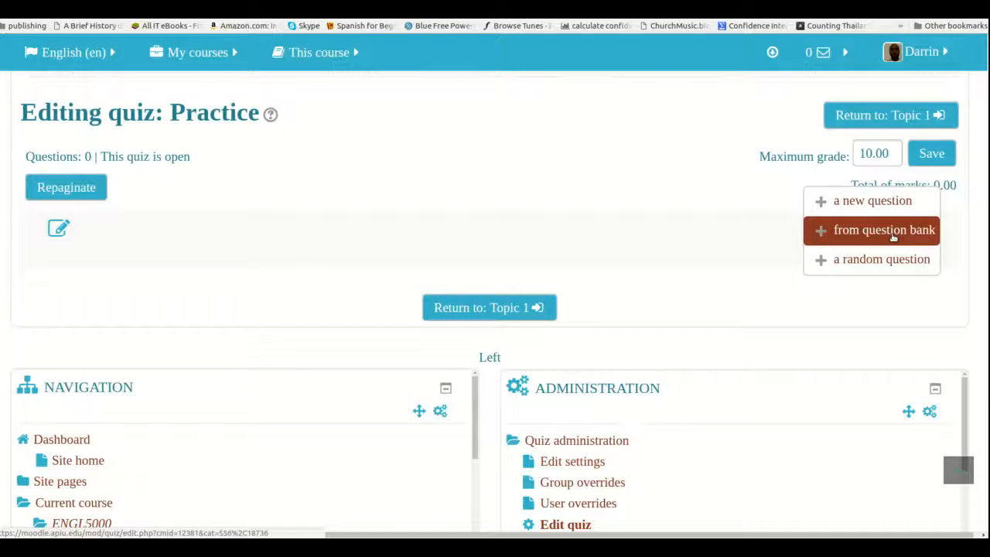
left_click(892, 235)
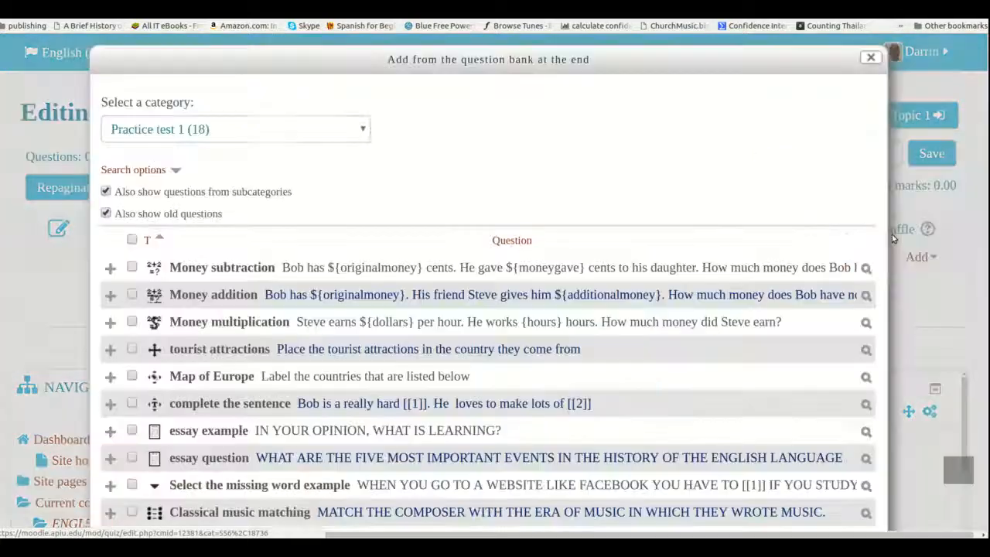
scroll(248, 226, "down", 3)
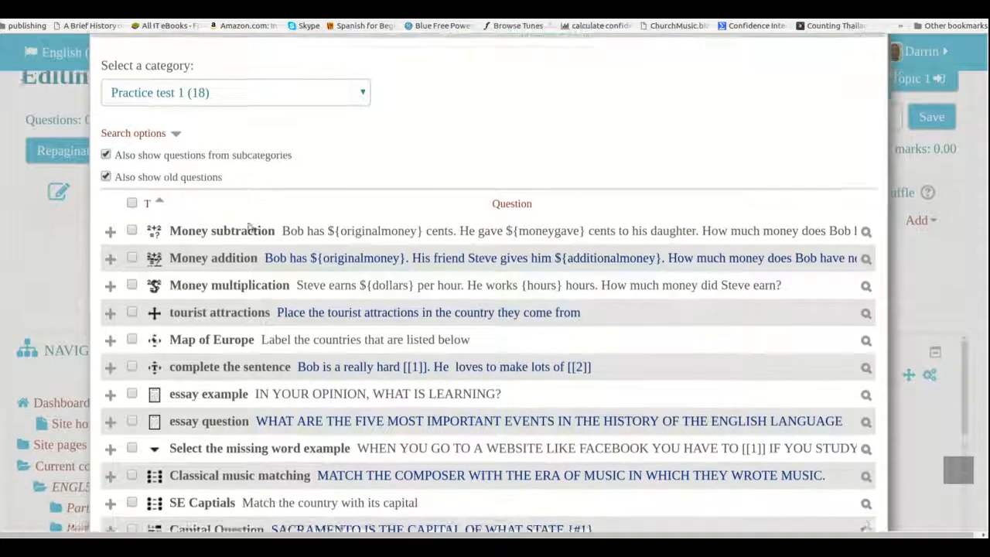
scroll(249, 226, "down", 5)
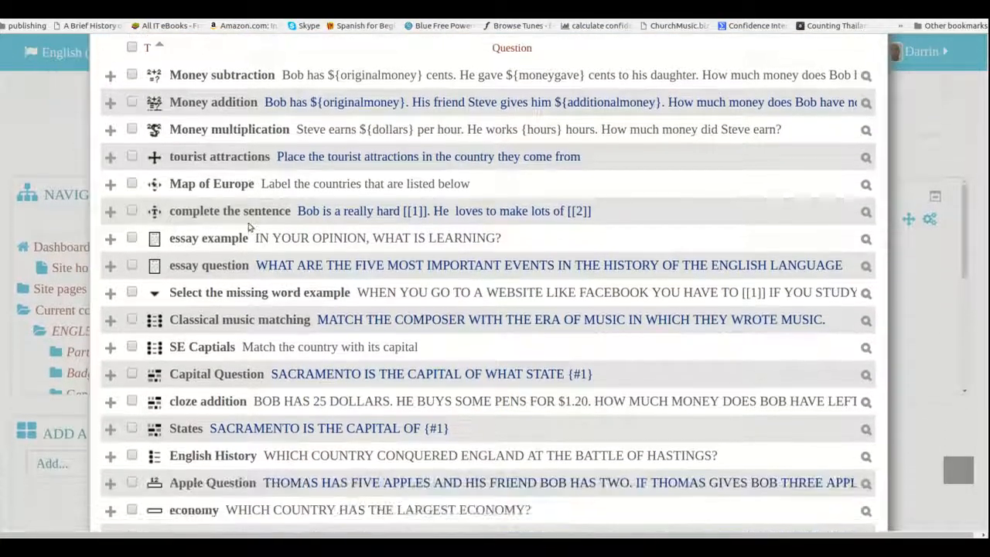
scroll(248, 226, "down", 2)
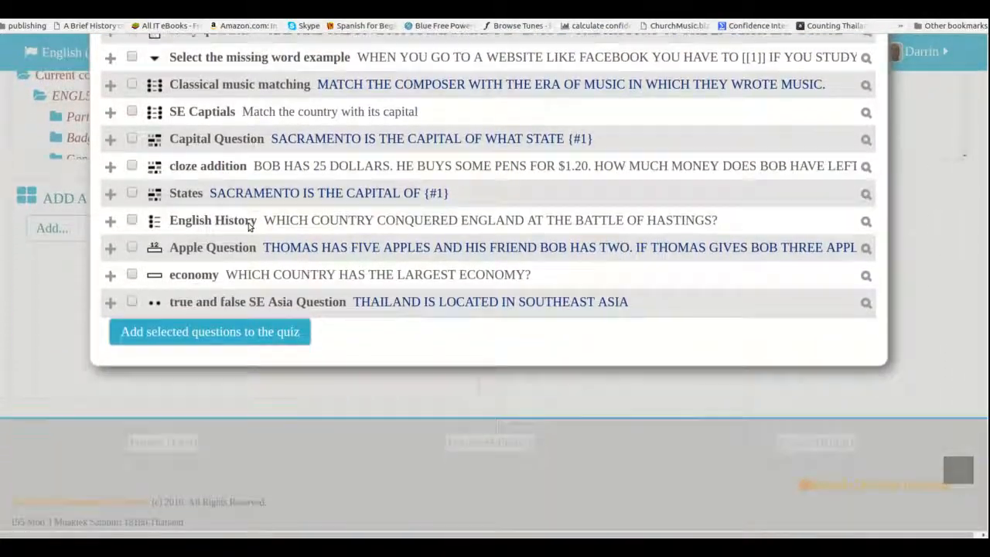
scroll(248, 224, "up", 4)
scroll(249, 225, "up", 5)
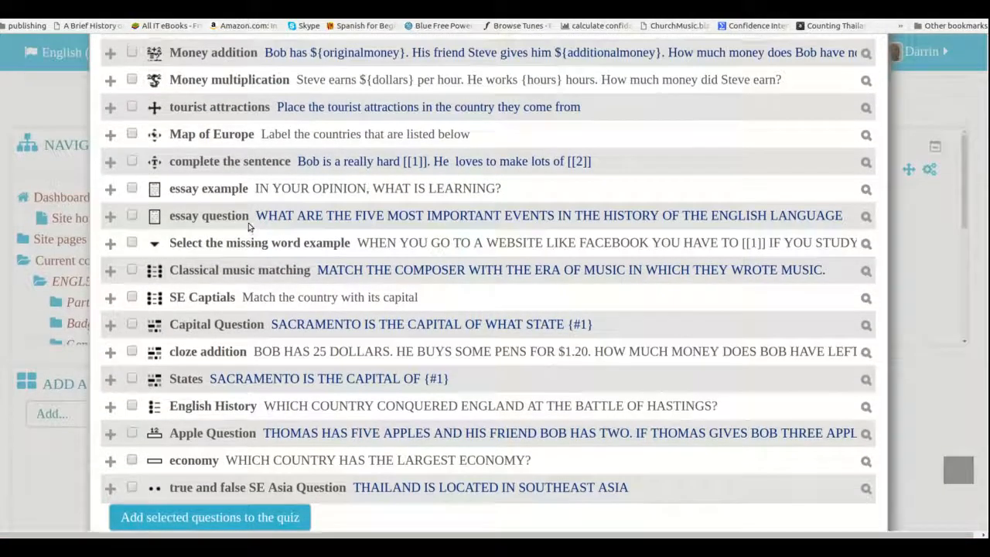
scroll(248, 224, "up", 1)
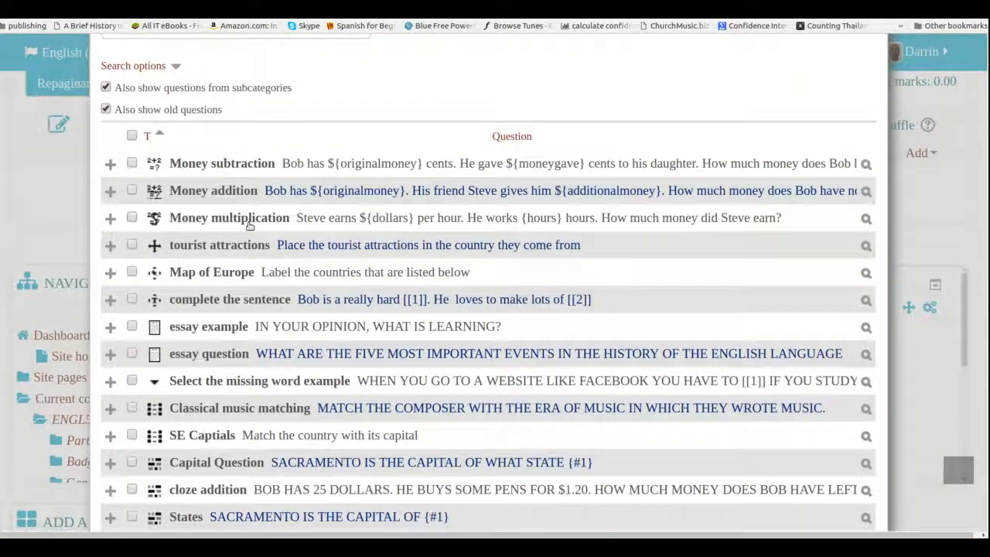
scroll(201, 103, "up", 3)
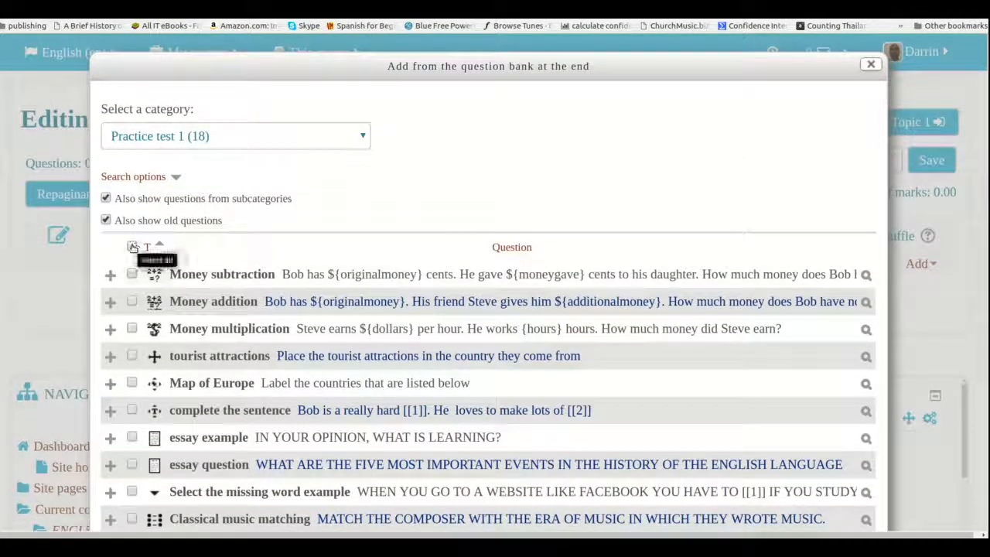
left_click(132, 247)
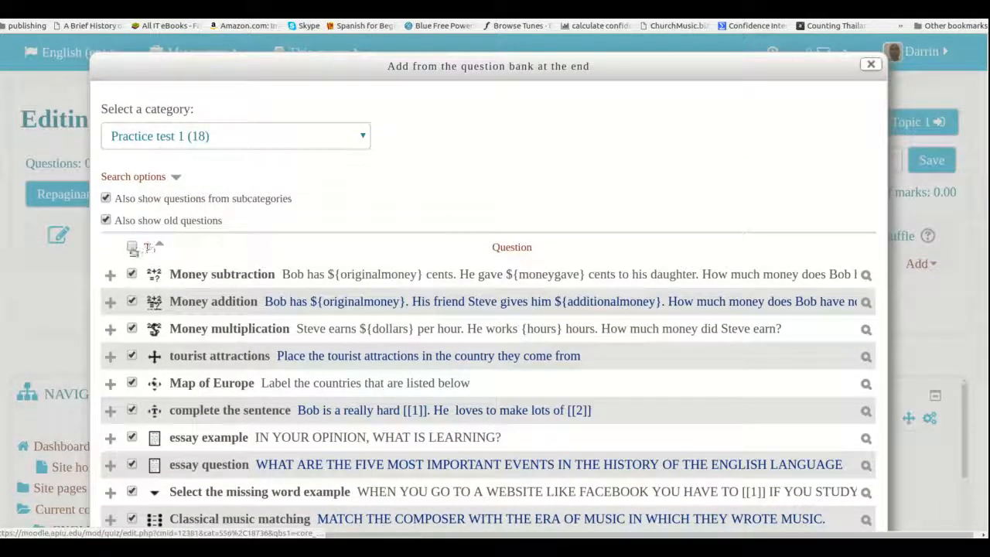
scroll(141, 309, "down", 3)
scroll(142, 310, "up", 4)
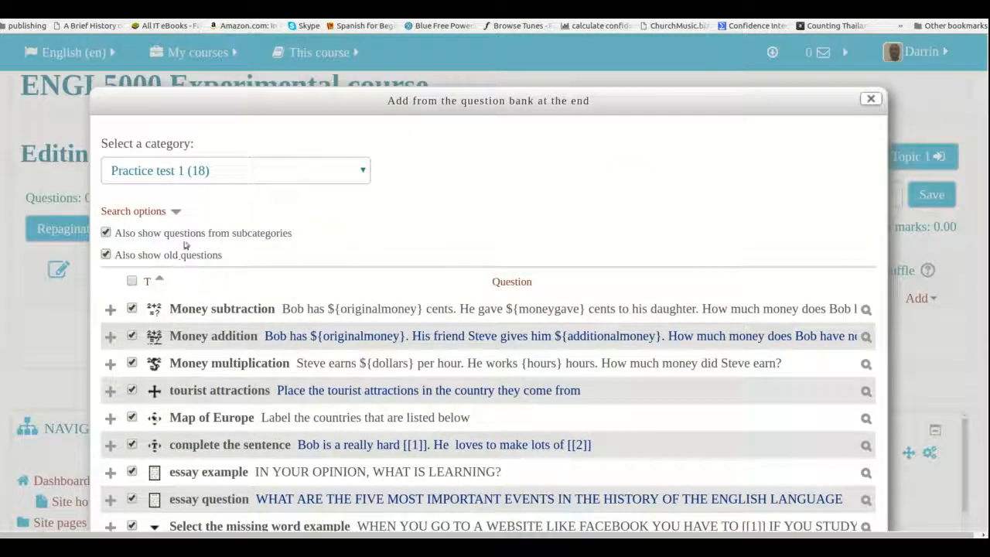
scroll(229, 253, "down", 2)
scroll(229, 253, "down", 5)
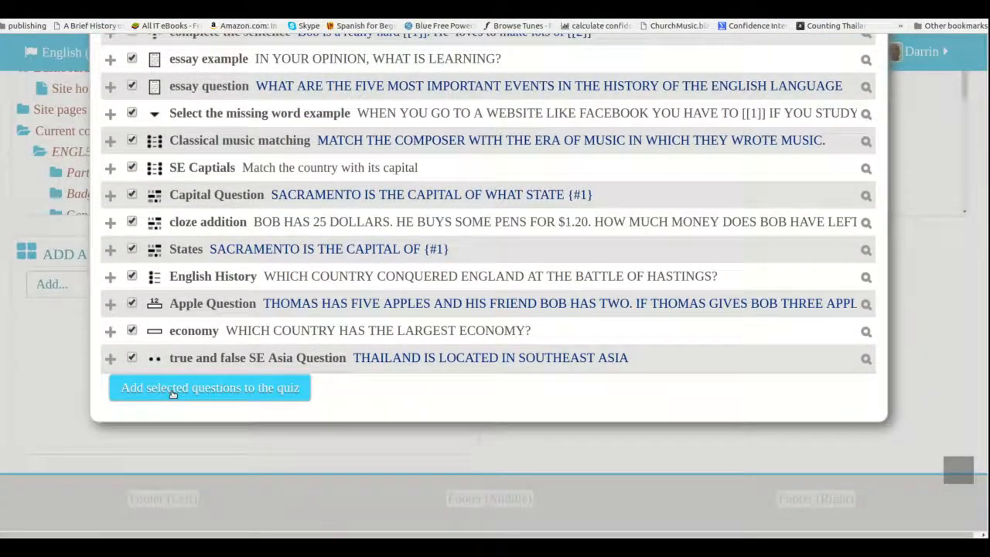
left_click(173, 393)
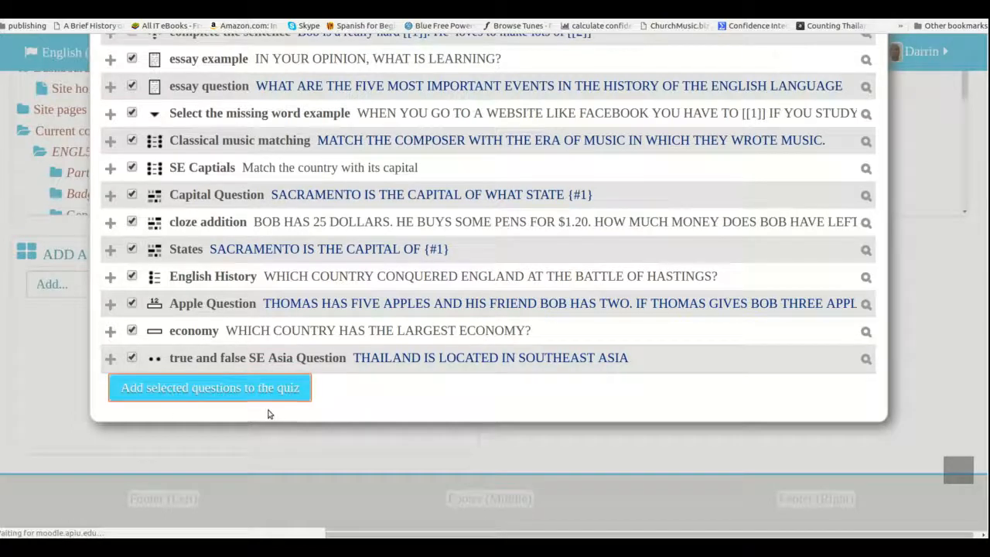
Look through the questions added to the Practice quiz, checking their pages and individual marks
scroll(270, 414, "down", 3)
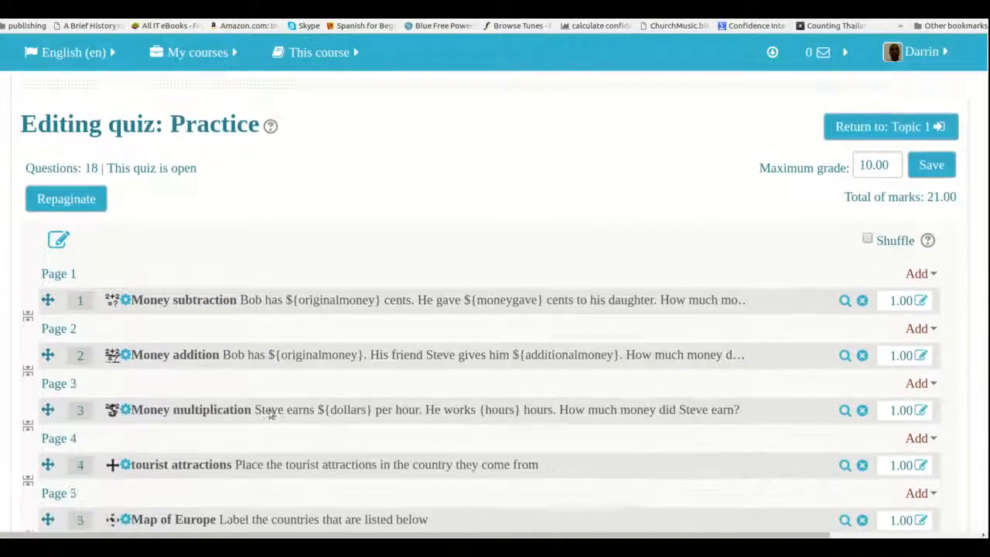
scroll(269, 414, "down", 2)
scroll(267, 410, "down", 4)
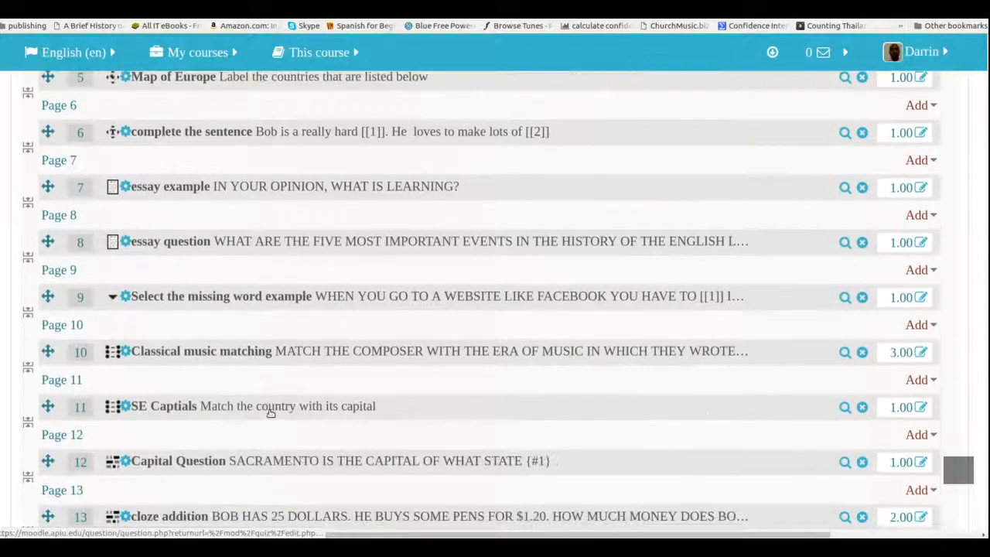
scroll(269, 414, "down", 1)
scroll(269, 414, "up", 7)
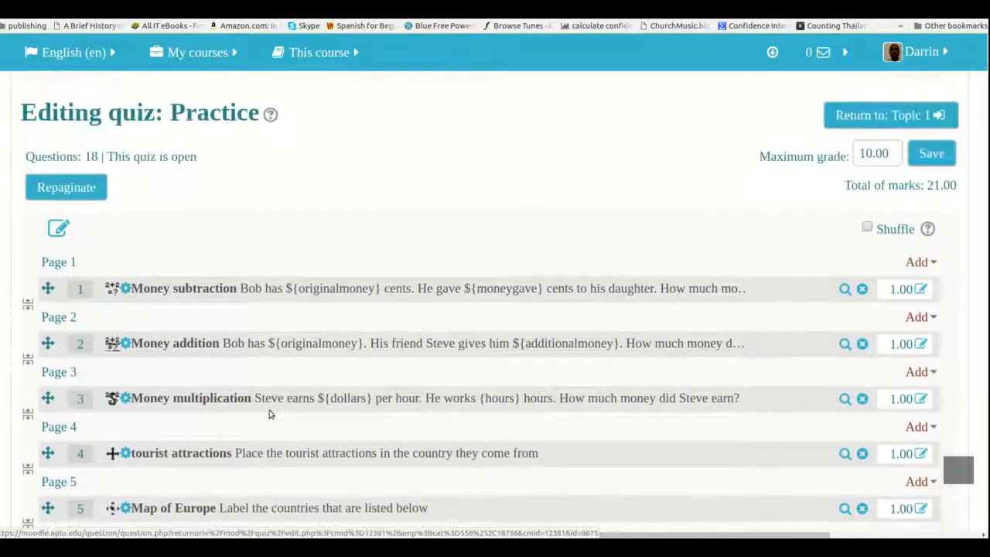
scroll(269, 414, "up", 2)
scroll(269, 414, "down", 5)
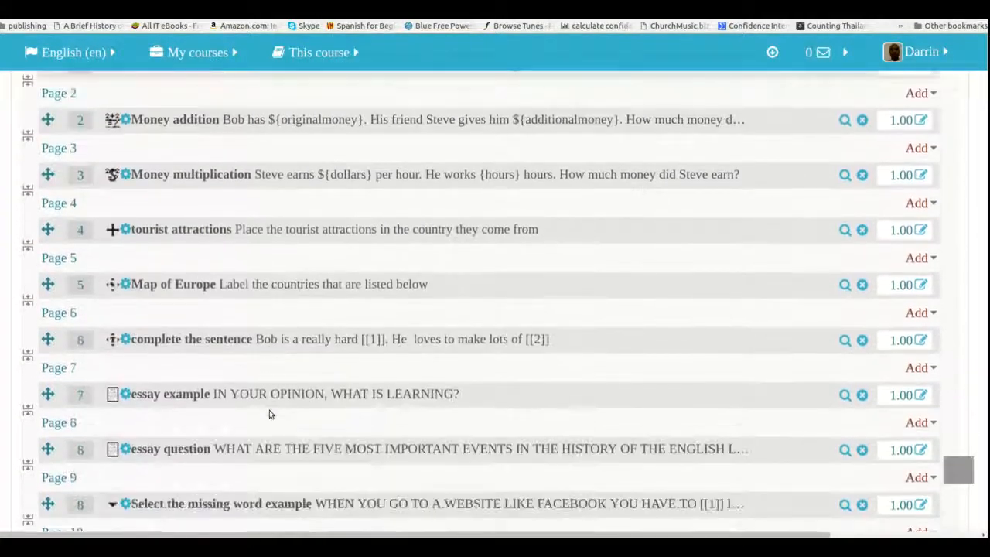
scroll(269, 414, "down", 6)
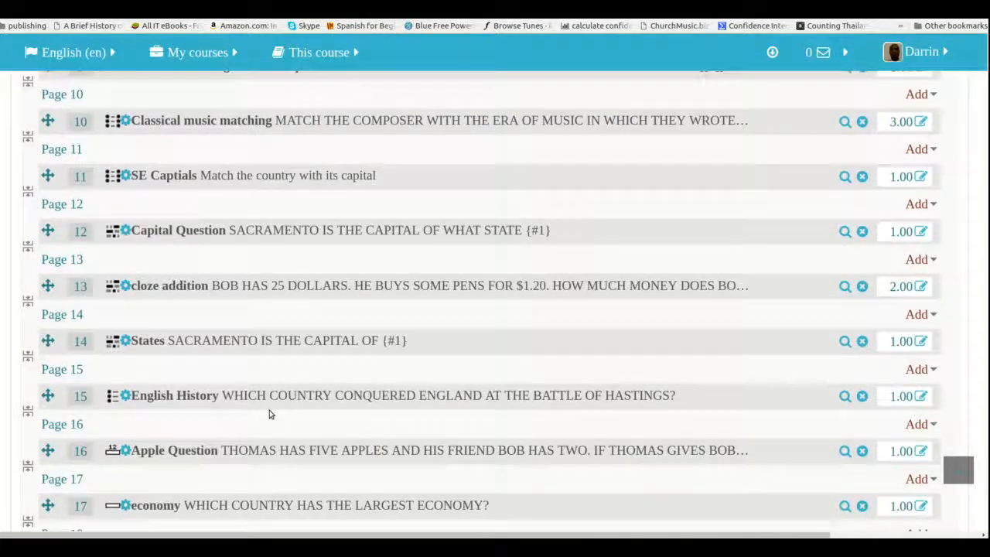
scroll(269, 414, "down", 4)
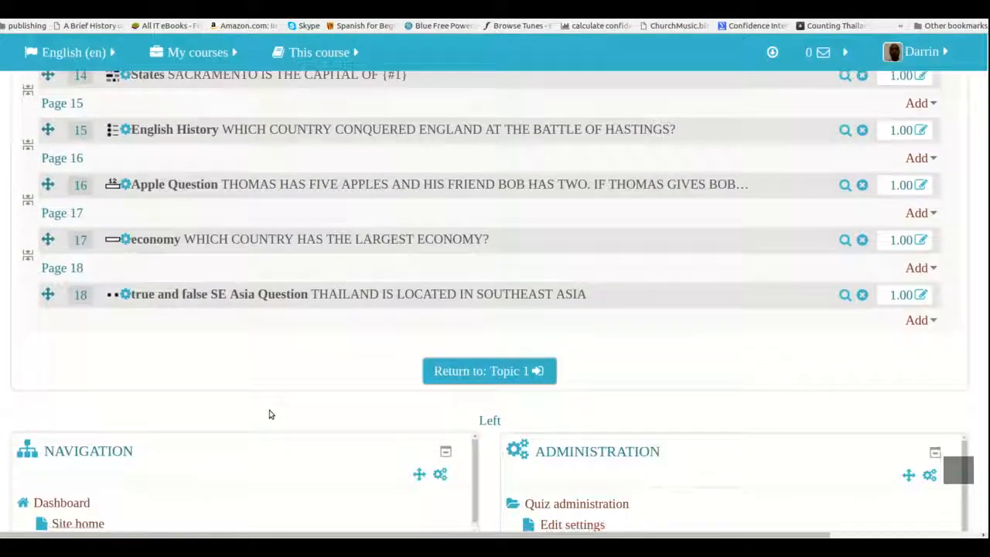
scroll(269, 414, "up", 5)
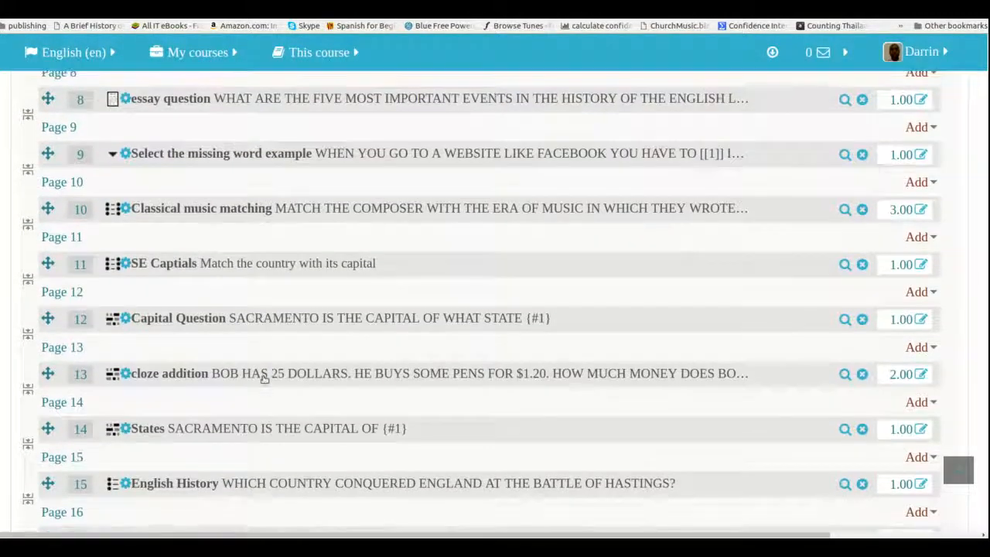
scroll(265, 382, "up", 4)
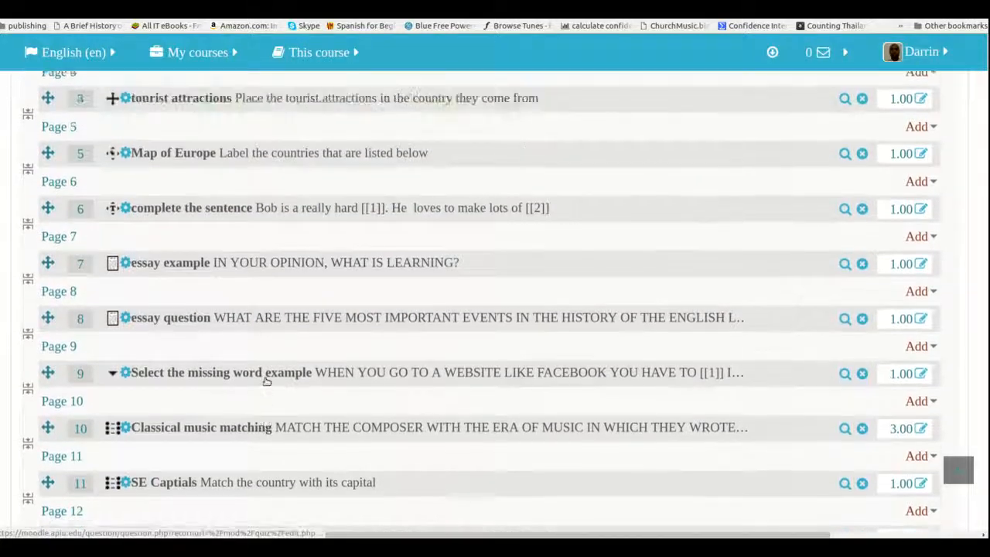
scroll(266, 381, "up", 4)
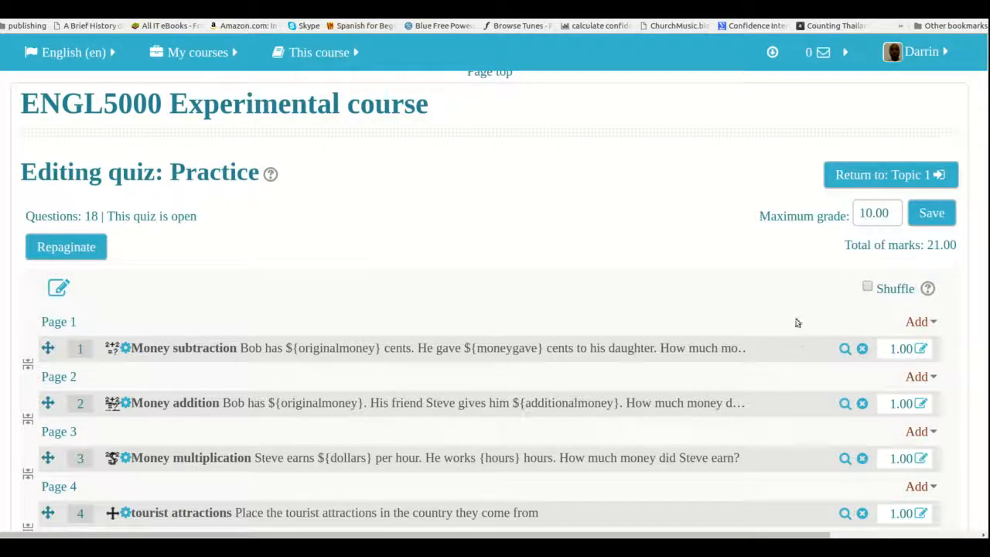
Set the quiz's maximum grade to 21 and save it
left_click(866, 212)
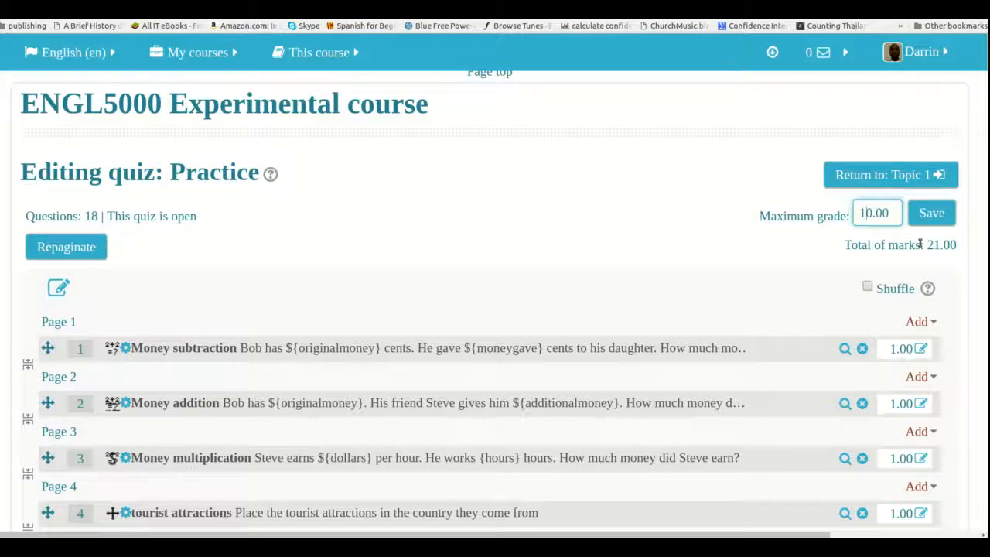
left_click(870, 215)
key("BackSpace")
key("BackSpace")
type("21")
left_click(933, 221)
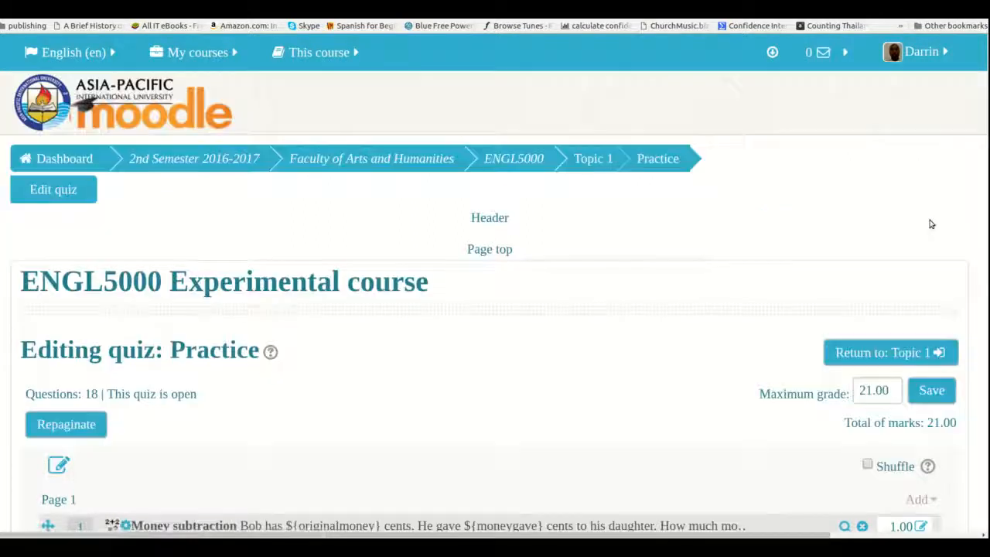
Start a preview of the Practice quiz from the quiz administration options
scroll(693, 245, "down", 8)
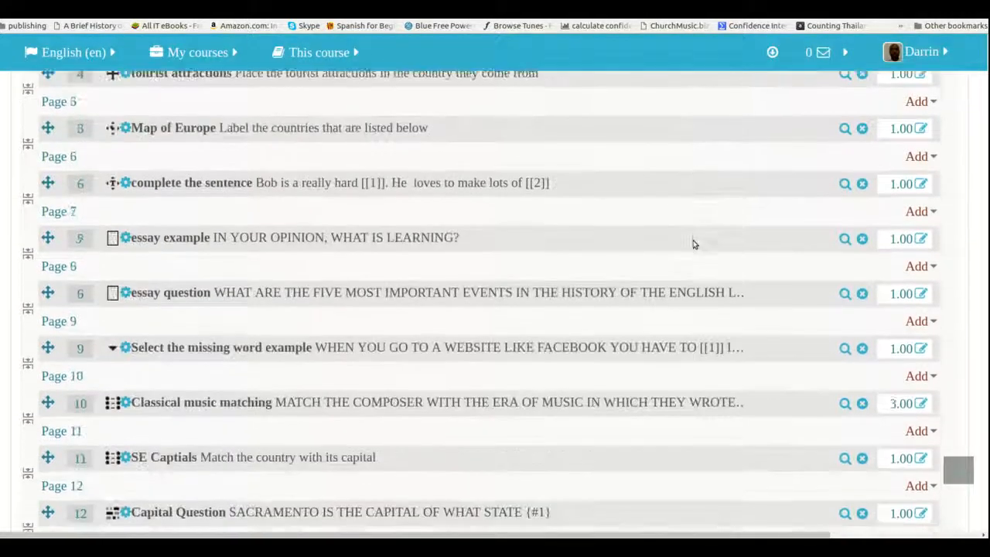
scroll(693, 244, "down", 10)
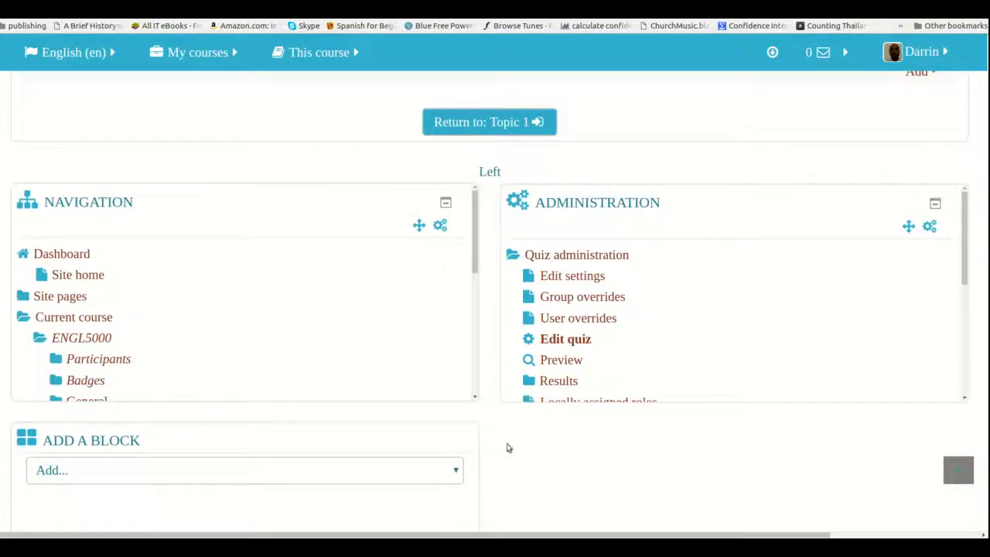
scroll(574, 360, "down", 1)
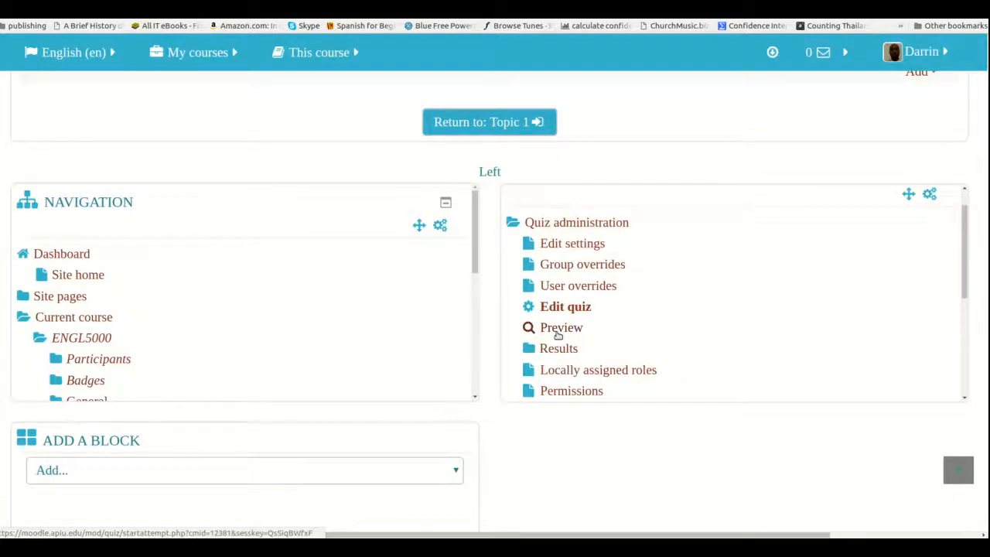
left_click(561, 328)
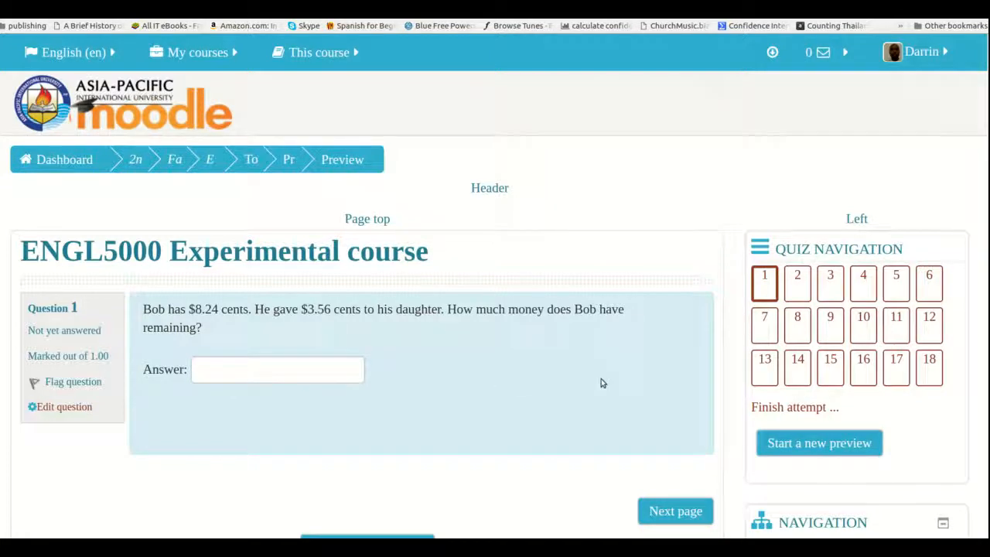
Answer question 1 of the preview with 4.32, go on to question 2 and view its answer choices
scroll(432, 365, "down", 3)
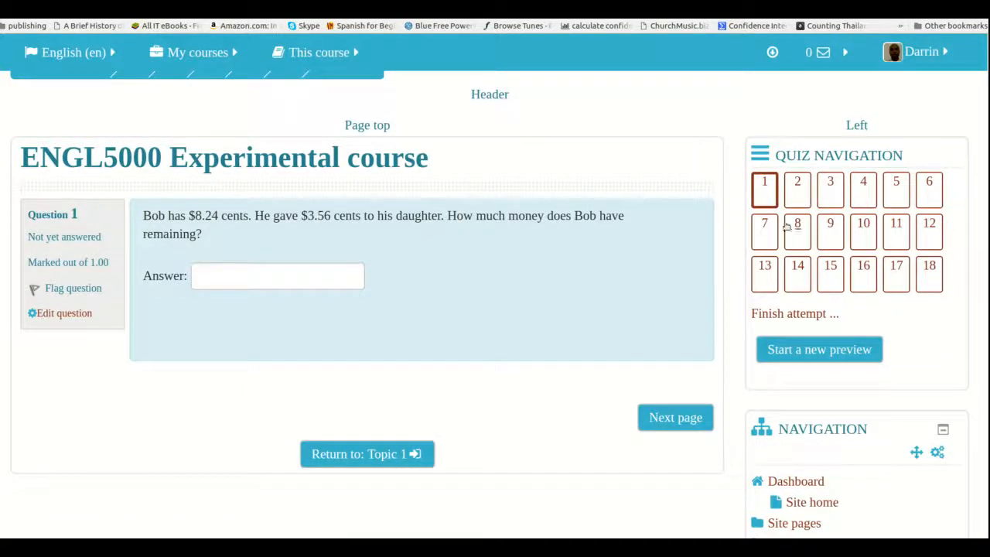
left_click(247, 282)
type("4.323")
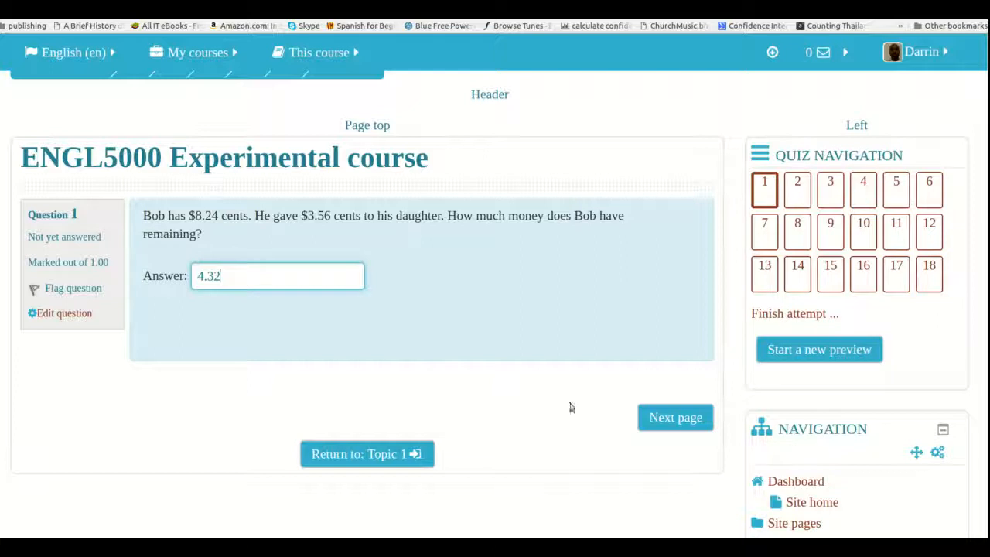
left_click(659, 426)
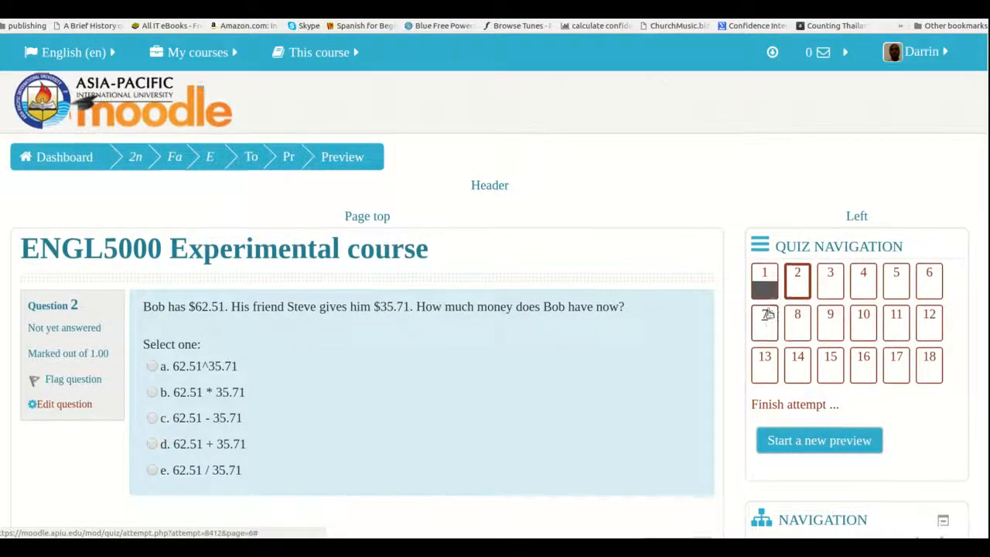
scroll(770, 313, "down", 2)
scroll(770, 314, "down", 3)
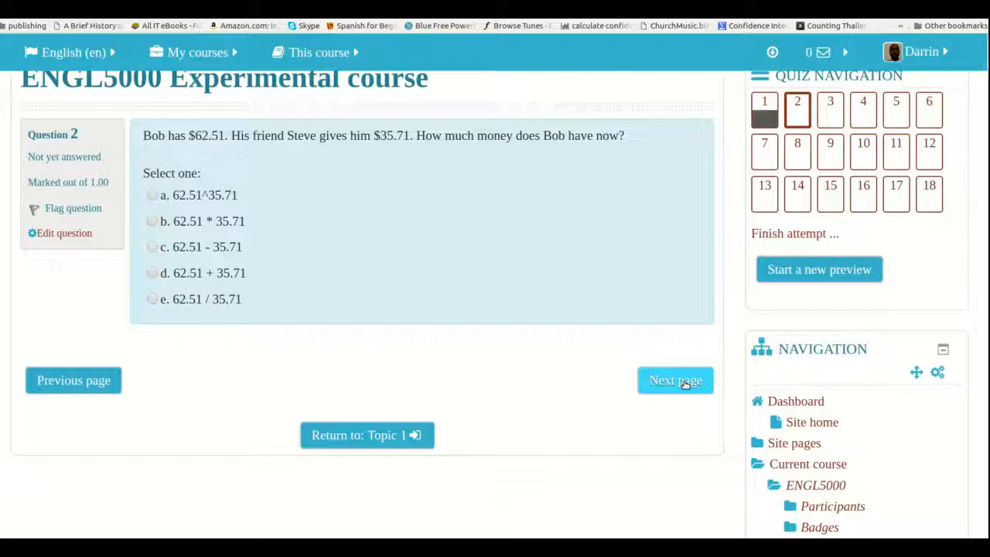
Leave question 2 unanswered, flag question 3 for future reference and continue to question 4
left_click(684, 381)
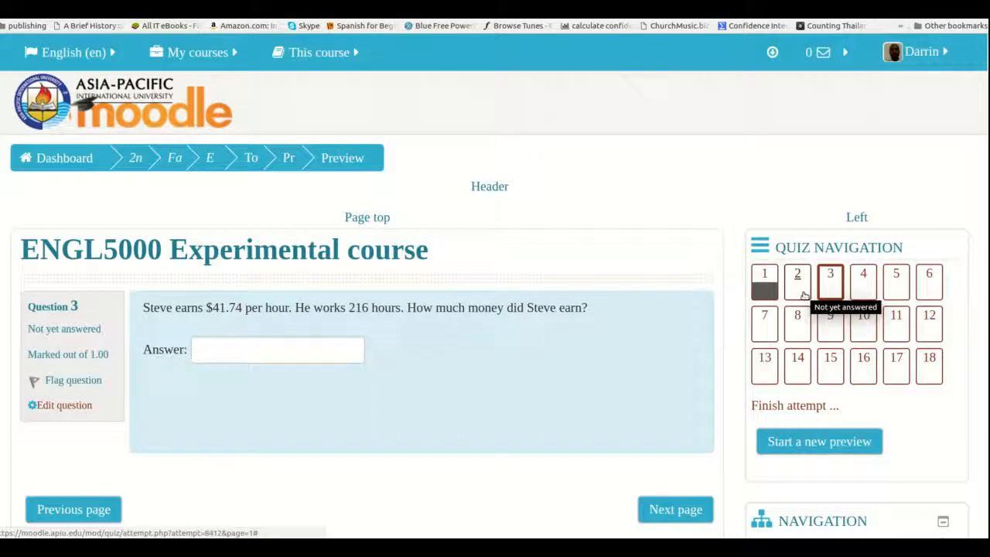
scroll(250, 281, "down", 2)
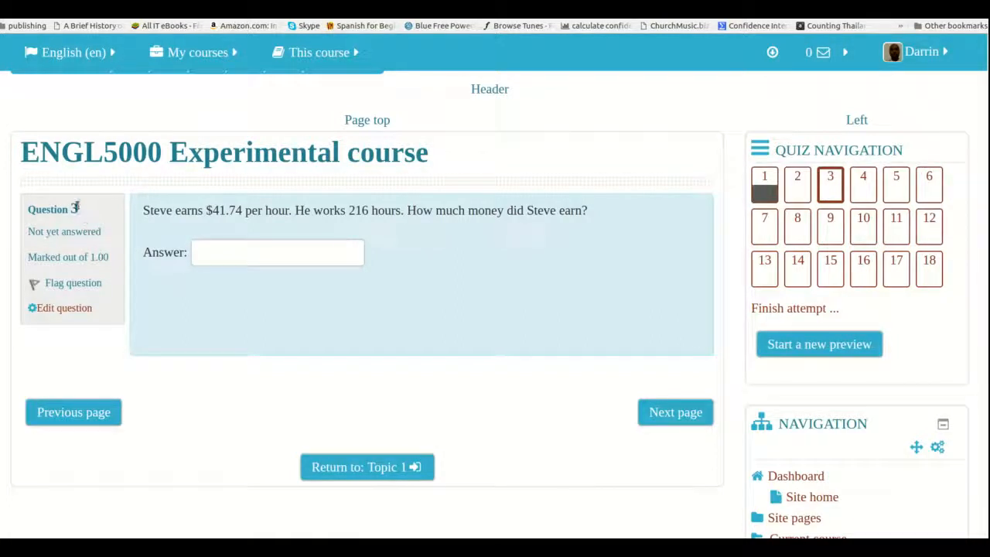
left_click(71, 285)
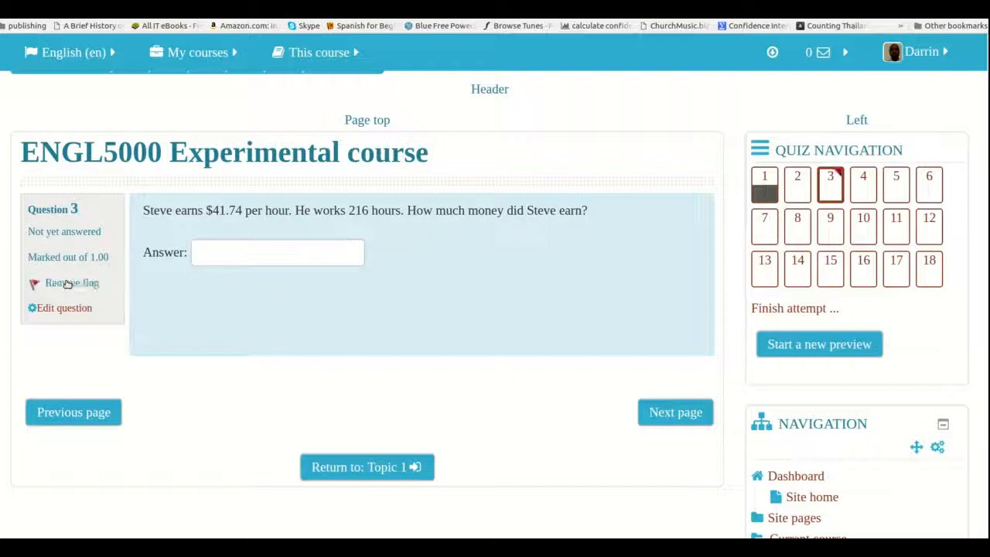
left_click(657, 416)
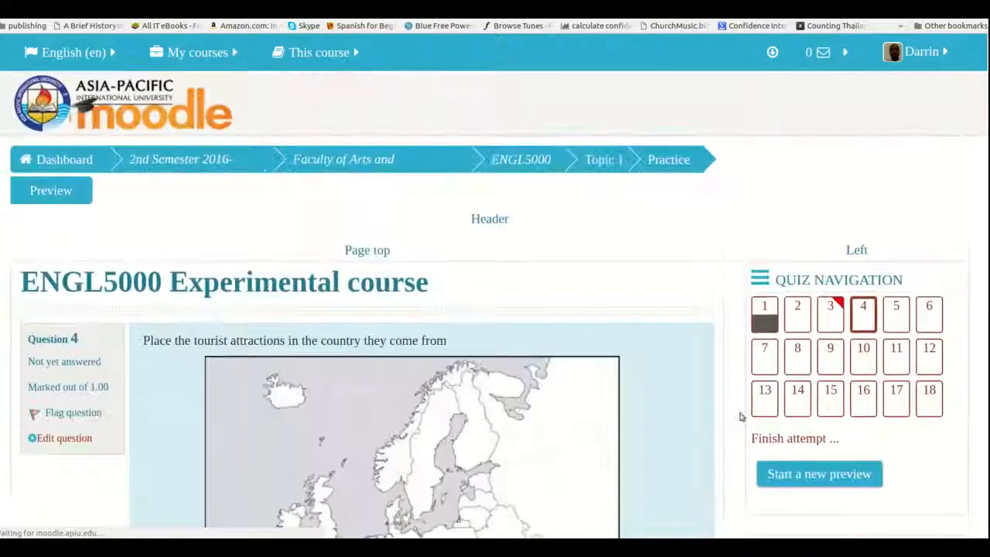
Enlarge the question 4 page to examine the answered and flagged markers in the quiz navigation, and restore the page zoom
scroll(791, 404, "down", 2)
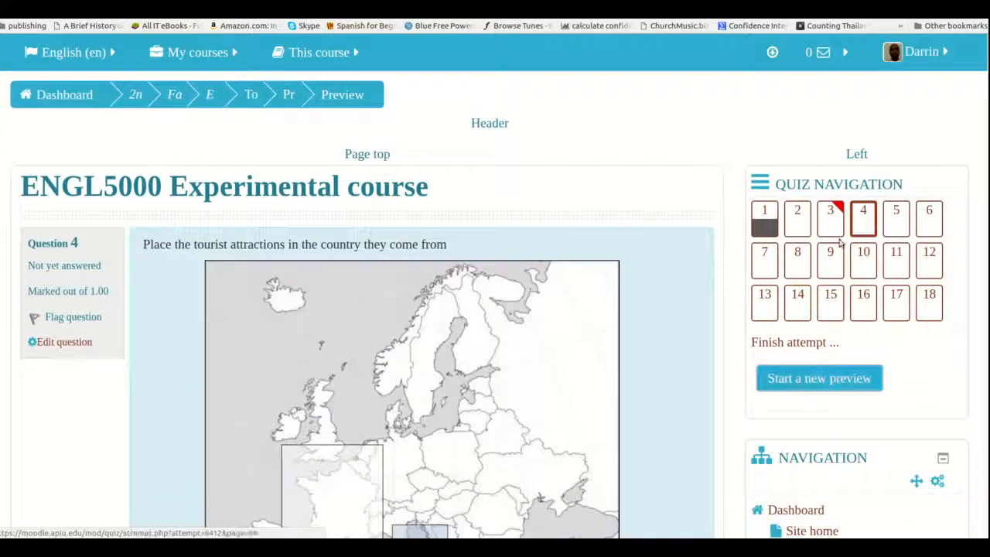
key("ctrl+plus")
key("ctrl+plus")
key("ctrl+plus")
key("ctrl+plus")
key("ctrl+plus")
key("ctrl+plus")
key("ctrl+plus")
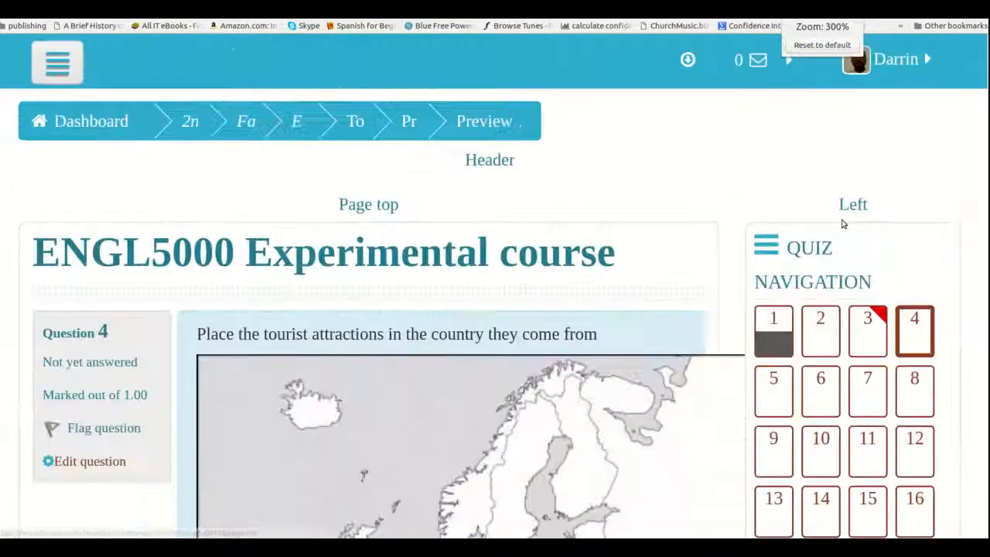
scroll(844, 225, "down", 10)
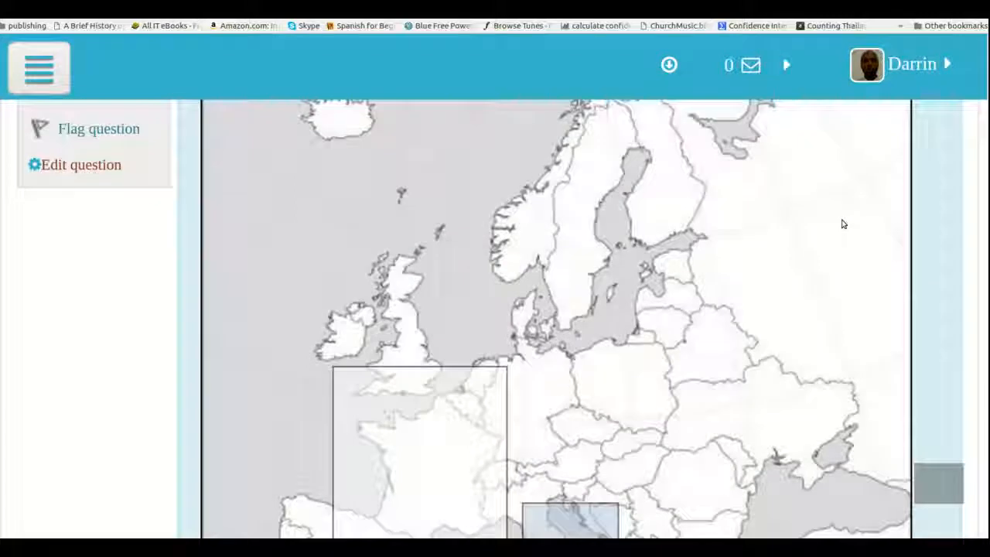
scroll(844, 225, "down", 5)
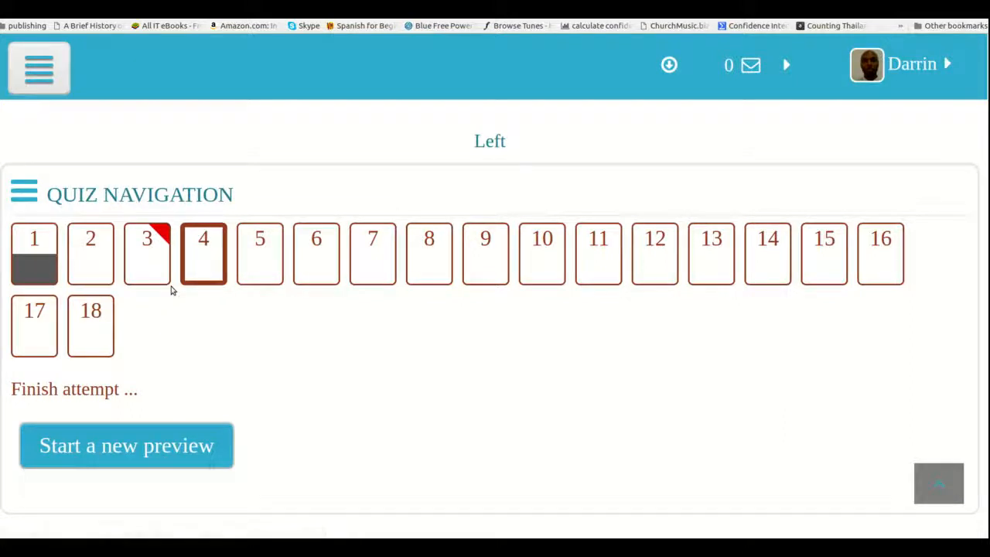
key("ctrl+plus")
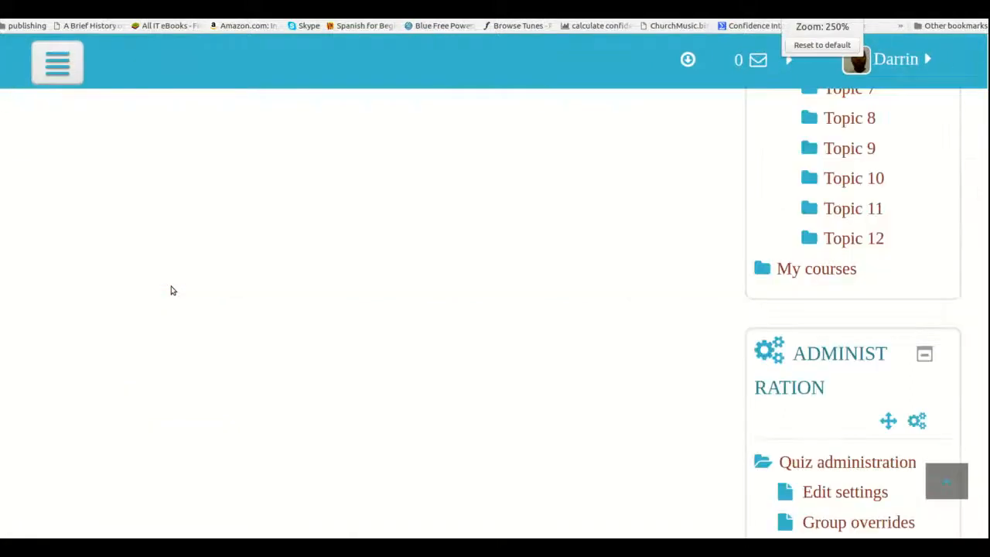
key("ctrl+plus")
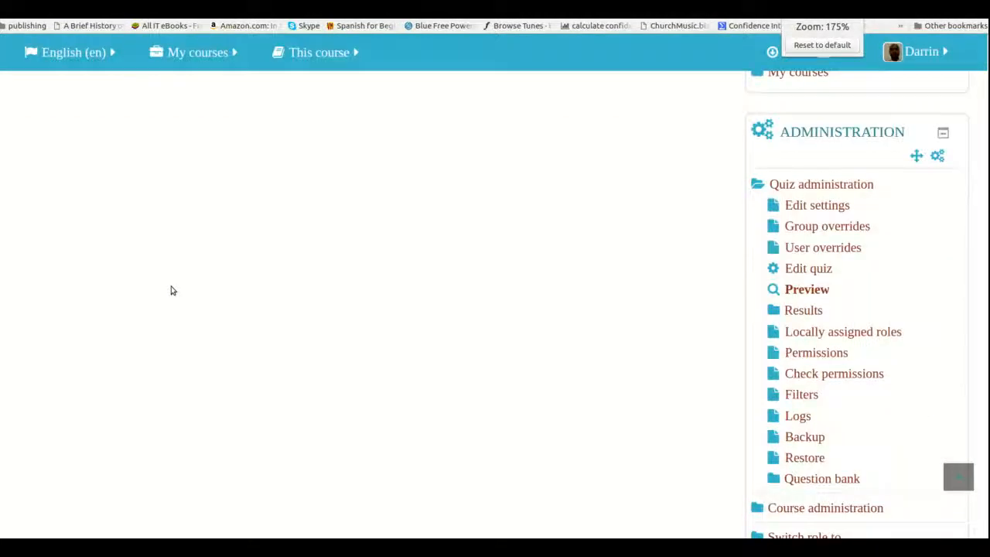
scroll(172, 290, "up", 5)
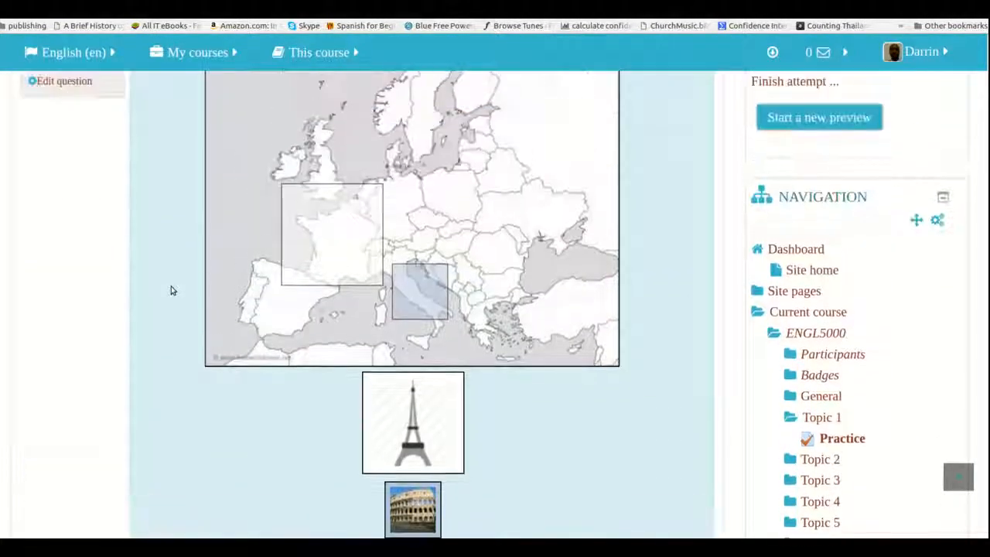
scroll(172, 290, "up", 3)
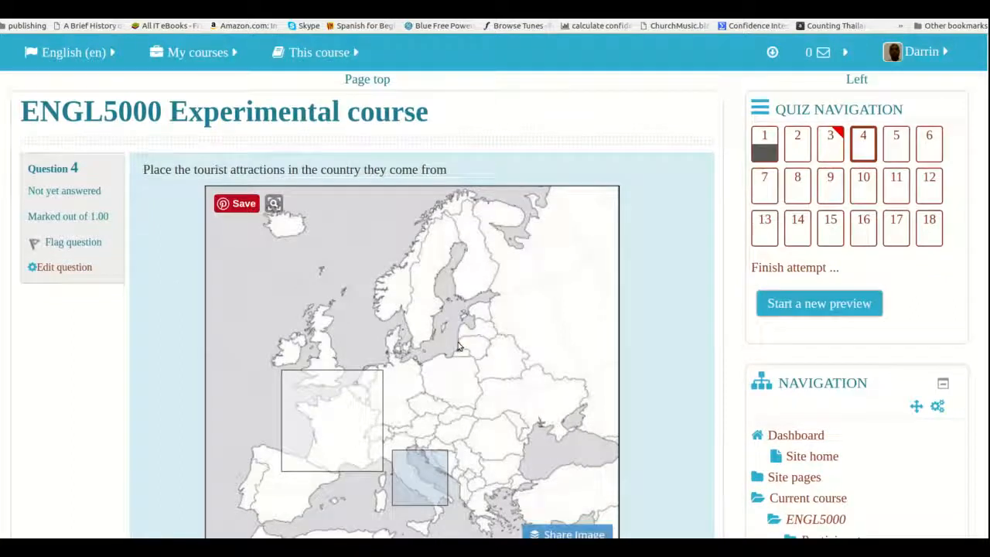
Answer question 4 by placing the Eiffel Tower image on France and the Colosseum image on Italy, and go on to question 5
scroll(459, 347, "down", 3)
left_click_drag(436, 398, 374, 277)
left_click_drag(416, 479, 422, 261)
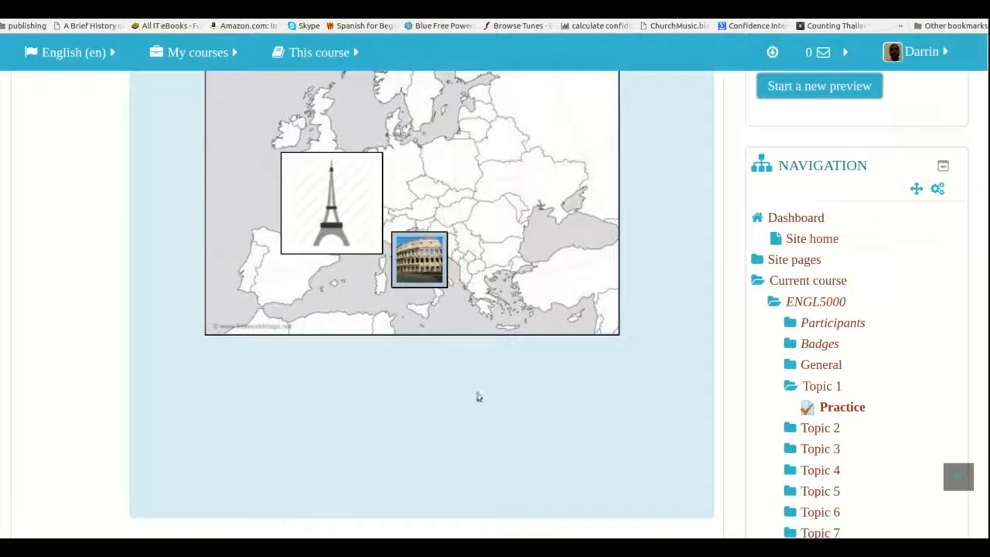
scroll(479, 397, "up", 3)
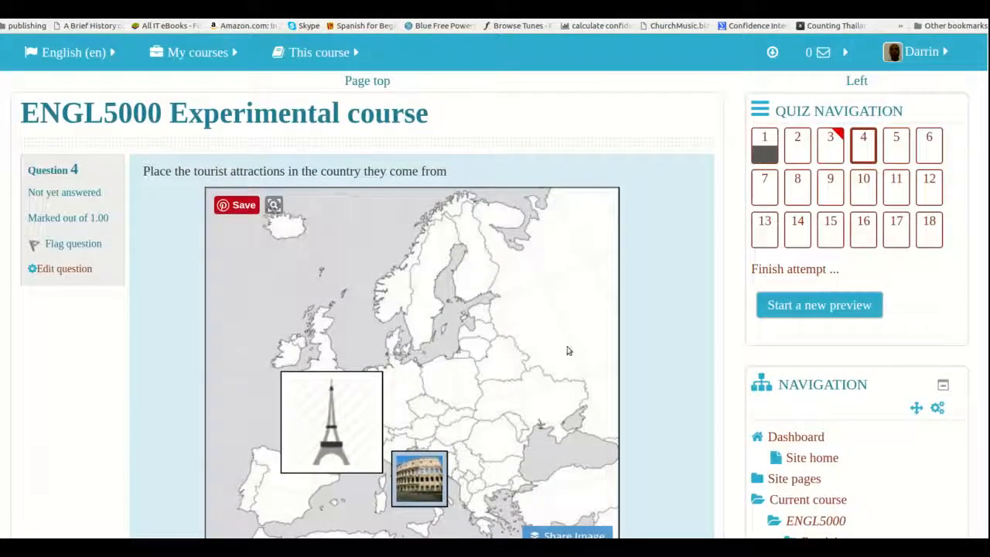
scroll(569, 445, "down", 5)
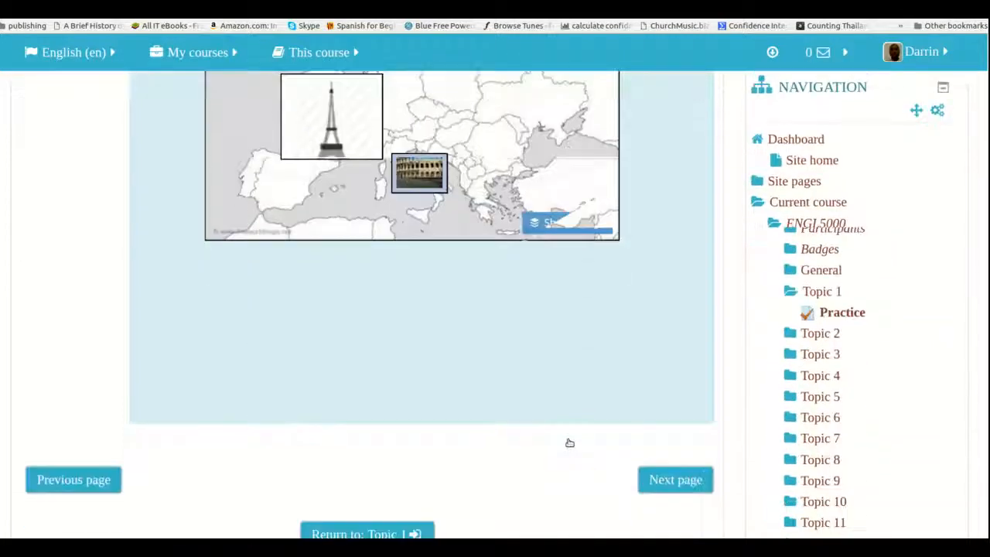
left_click(657, 411)
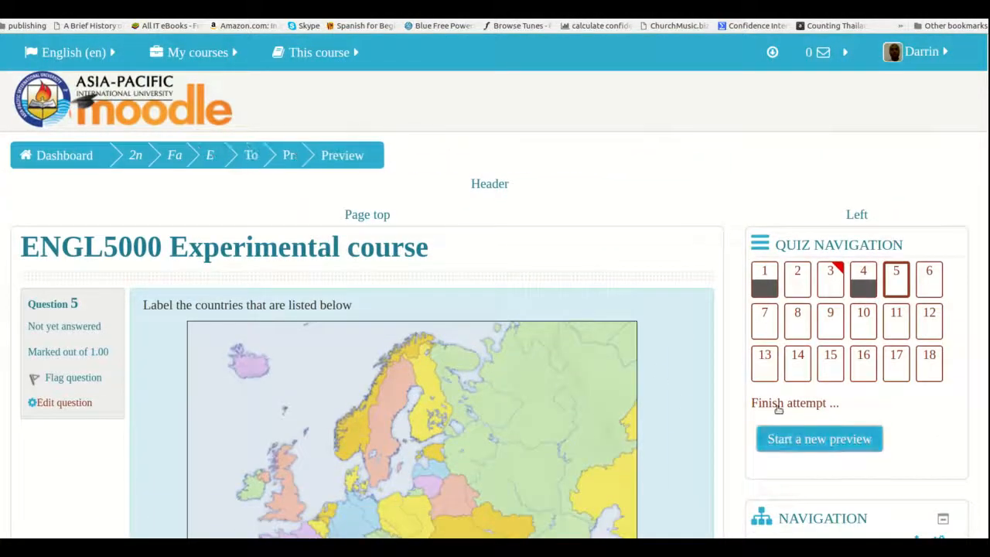
Finish the preview attempt, check each question's status in the attempt summary, and submit all answers
left_click(779, 403)
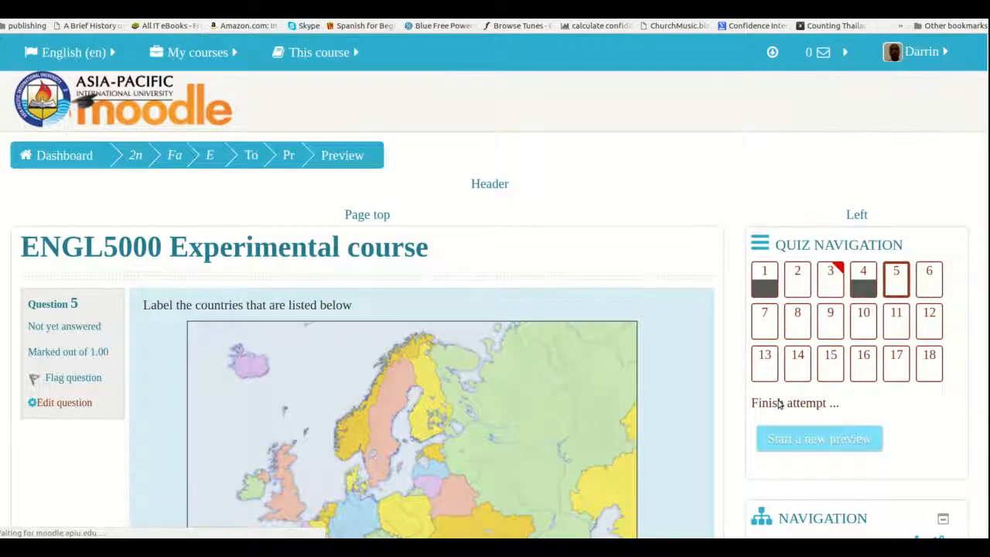
scroll(436, 318, "down", 4)
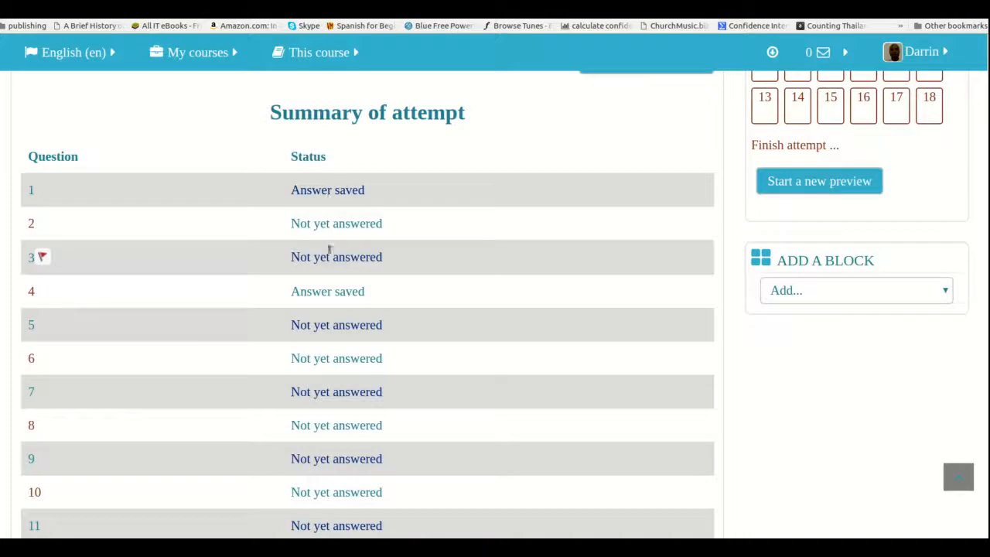
scroll(336, 356, "down", 5)
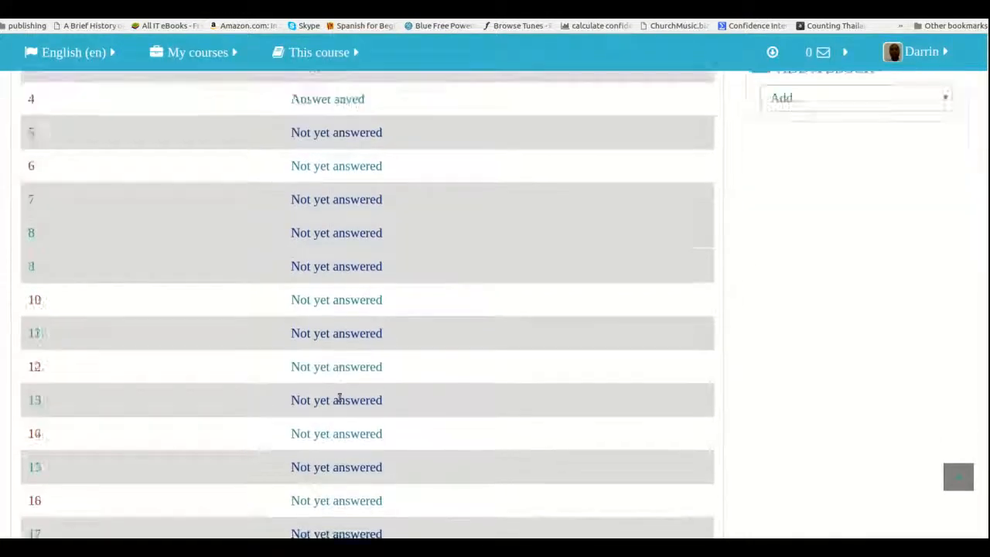
scroll(339, 396, "down", 3)
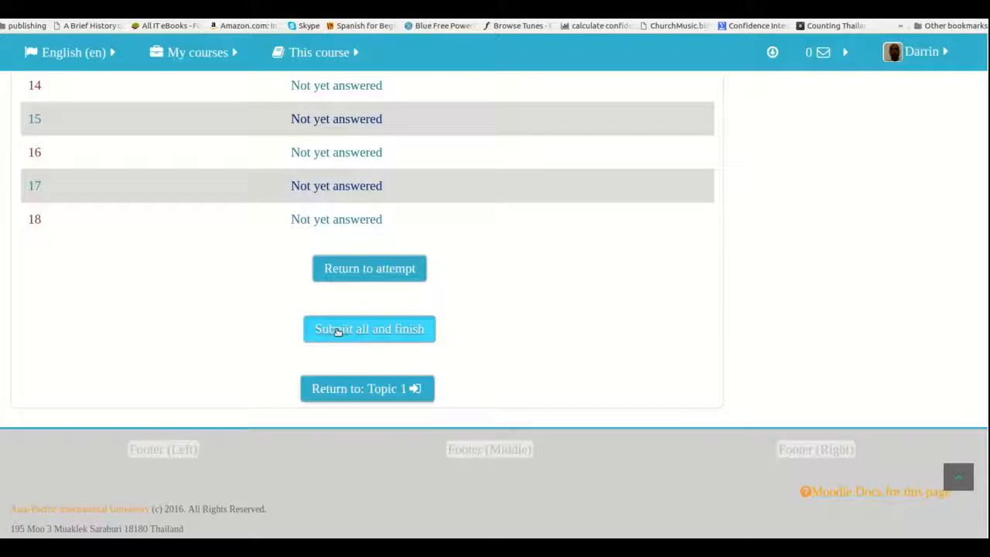
left_click(338, 330)
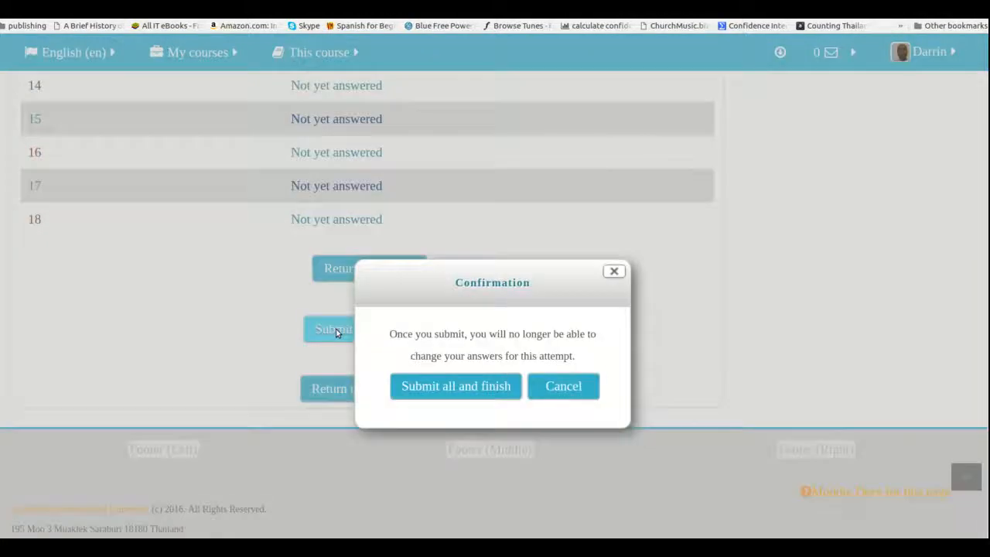
left_click(467, 386)
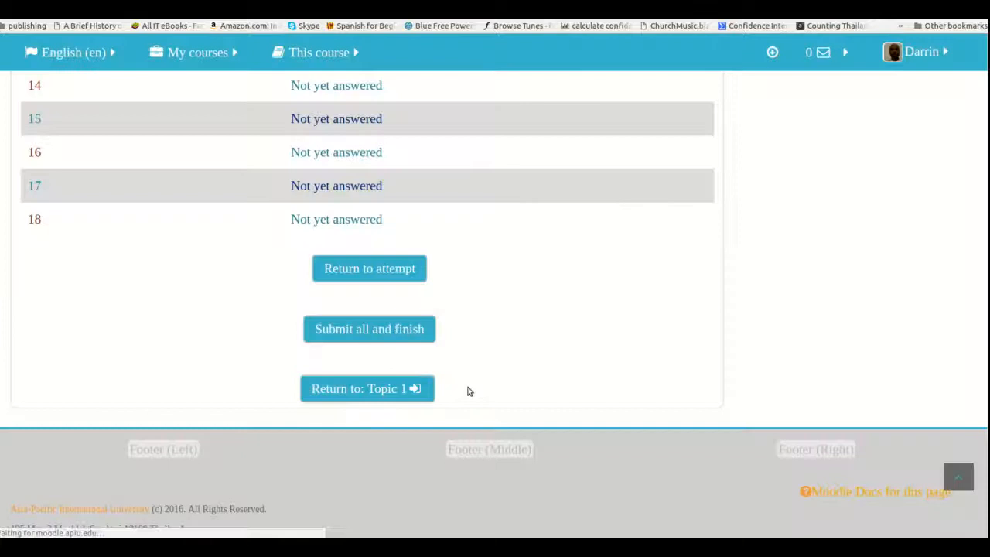
Look through the review of the submitted attempt, examining the grade, marks and feedback for questions 1 to 9
scroll(467, 391, "down", 5)
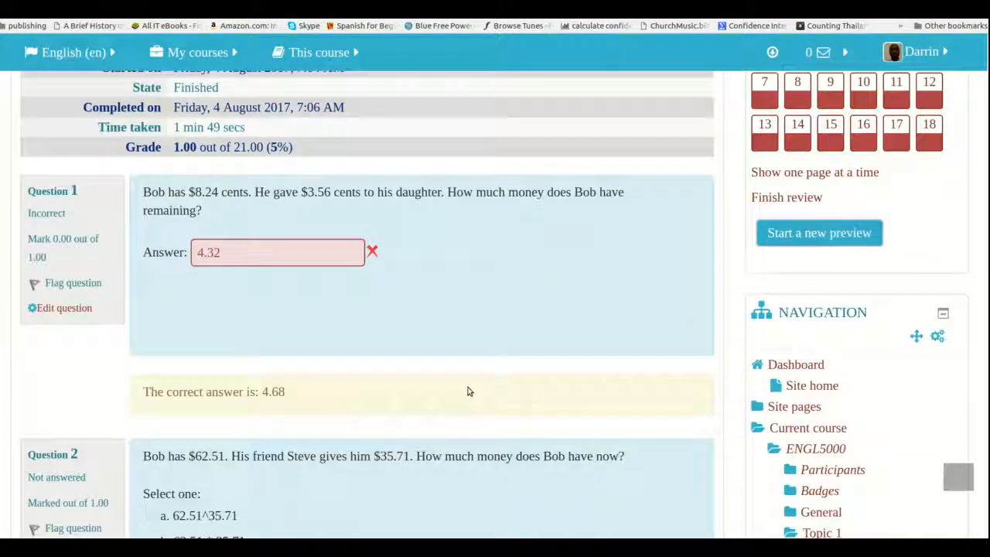
scroll(467, 391, "down", 15)
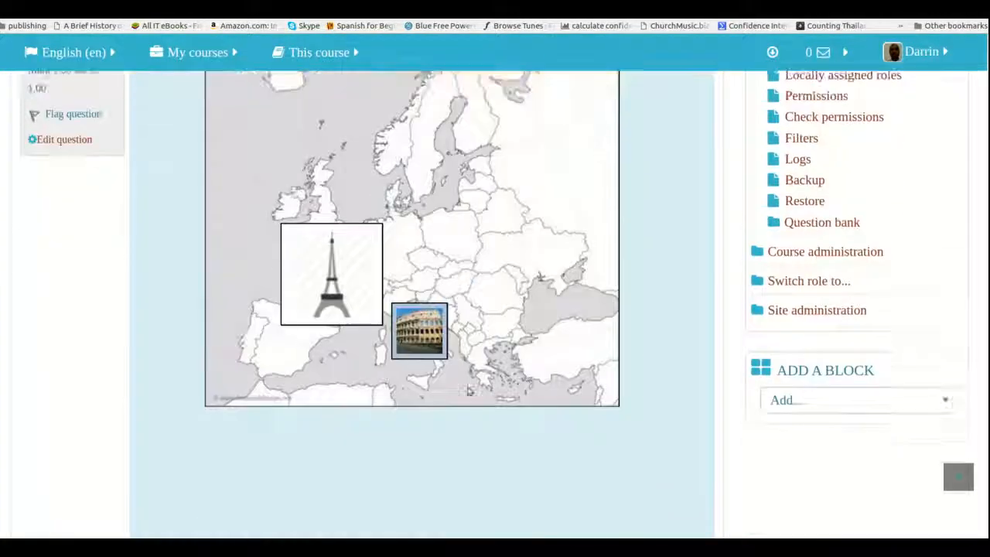
scroll(468, 390, "down", 6)
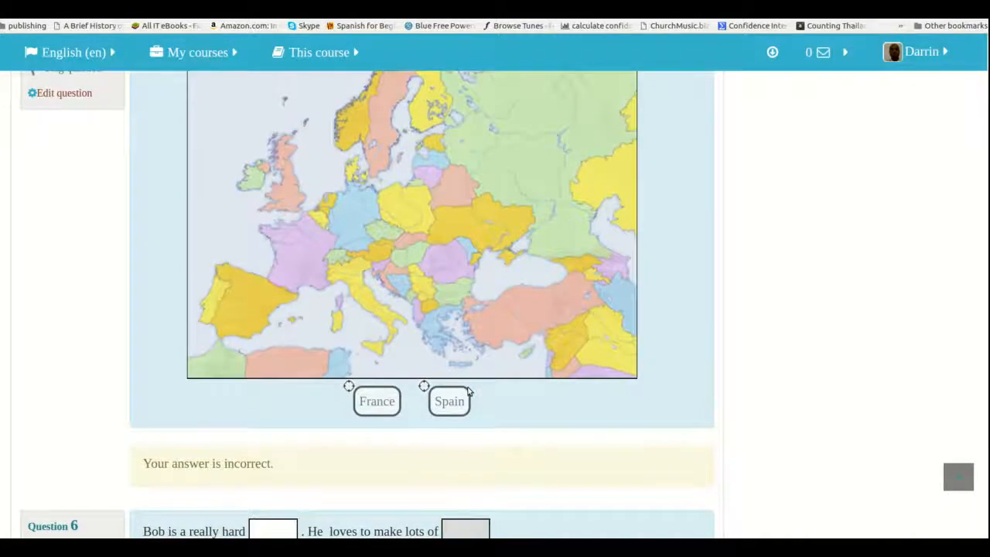
scroll(467, 391, "down", 3)
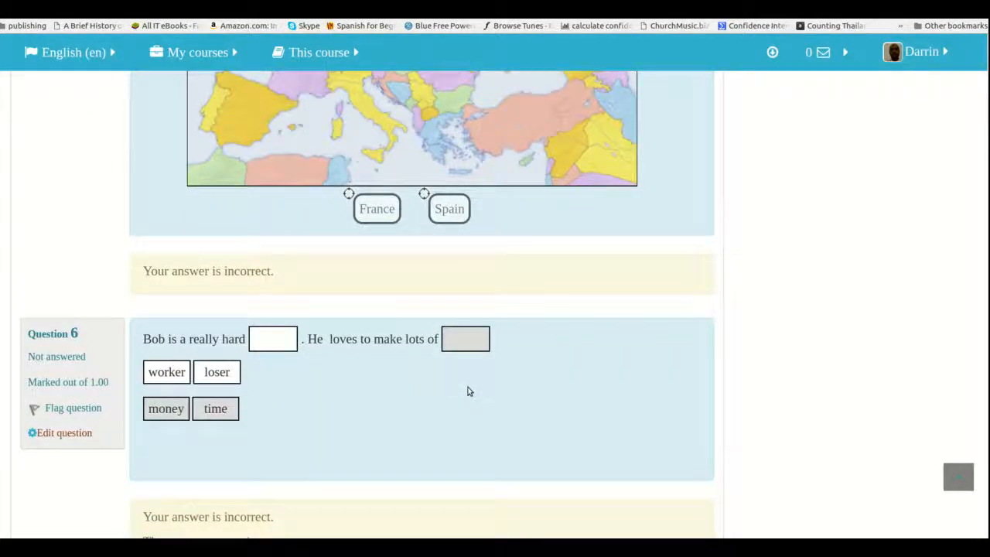
scroll(467, 390, "down", 7)
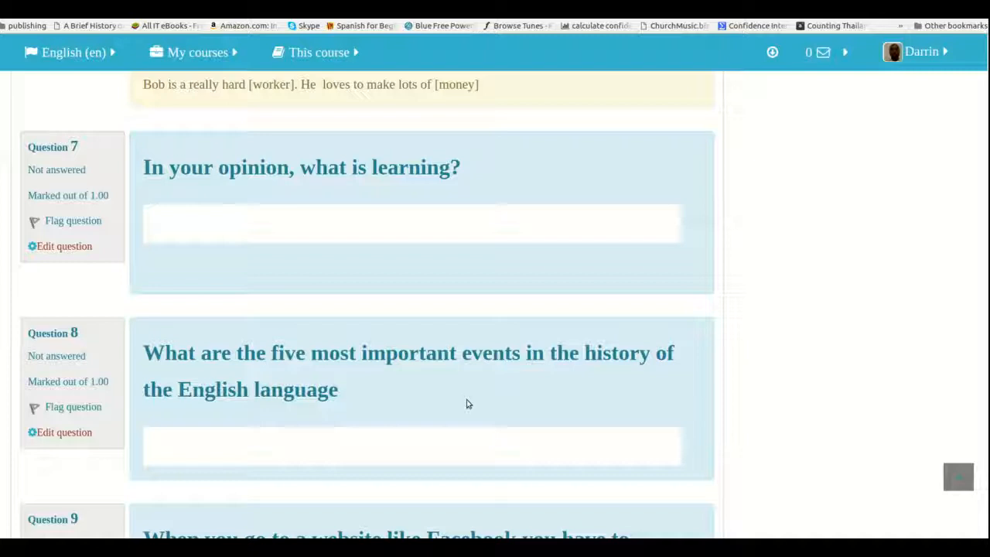
scroll(467, 404, "up", 5)
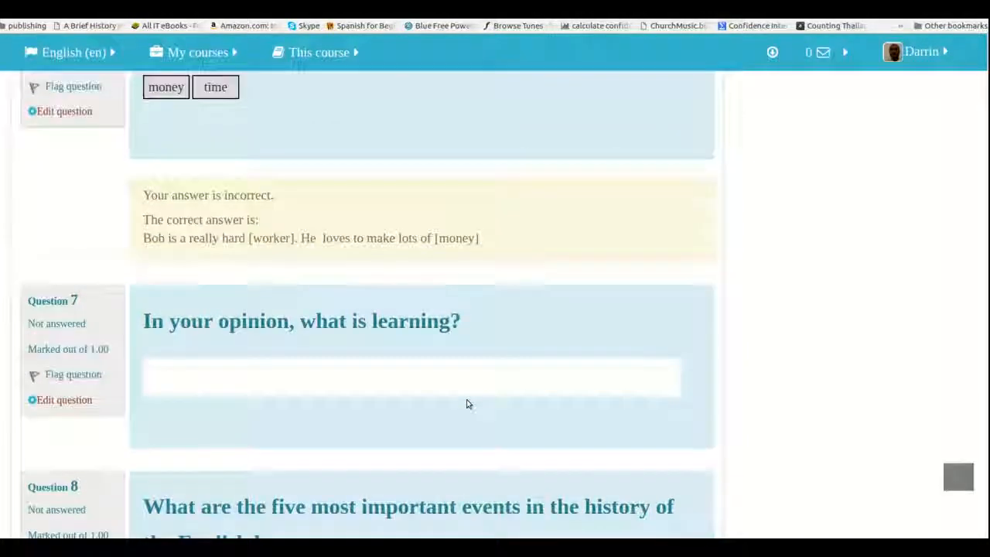
scroll(466, 403, "down", 4)
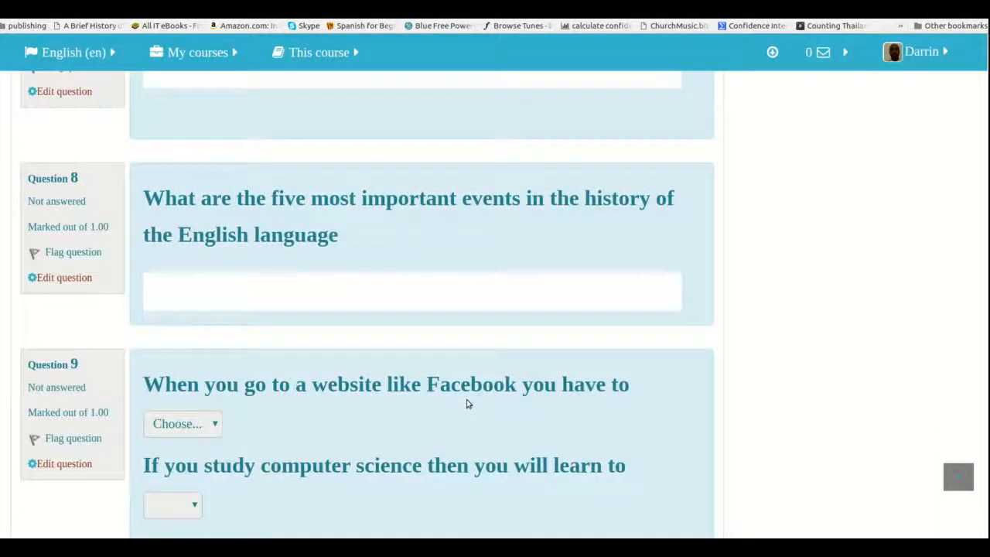
scroll(466, 403, "down", 3)
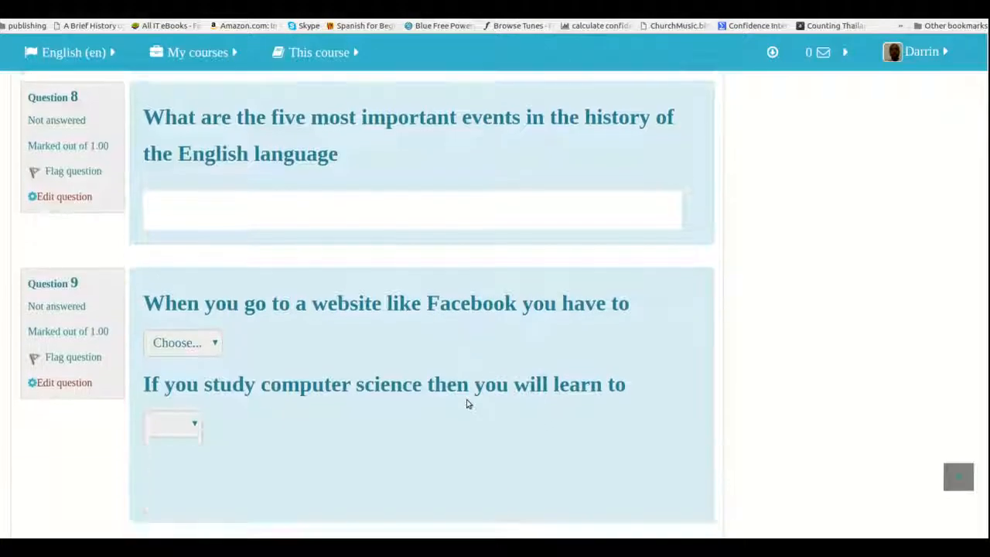